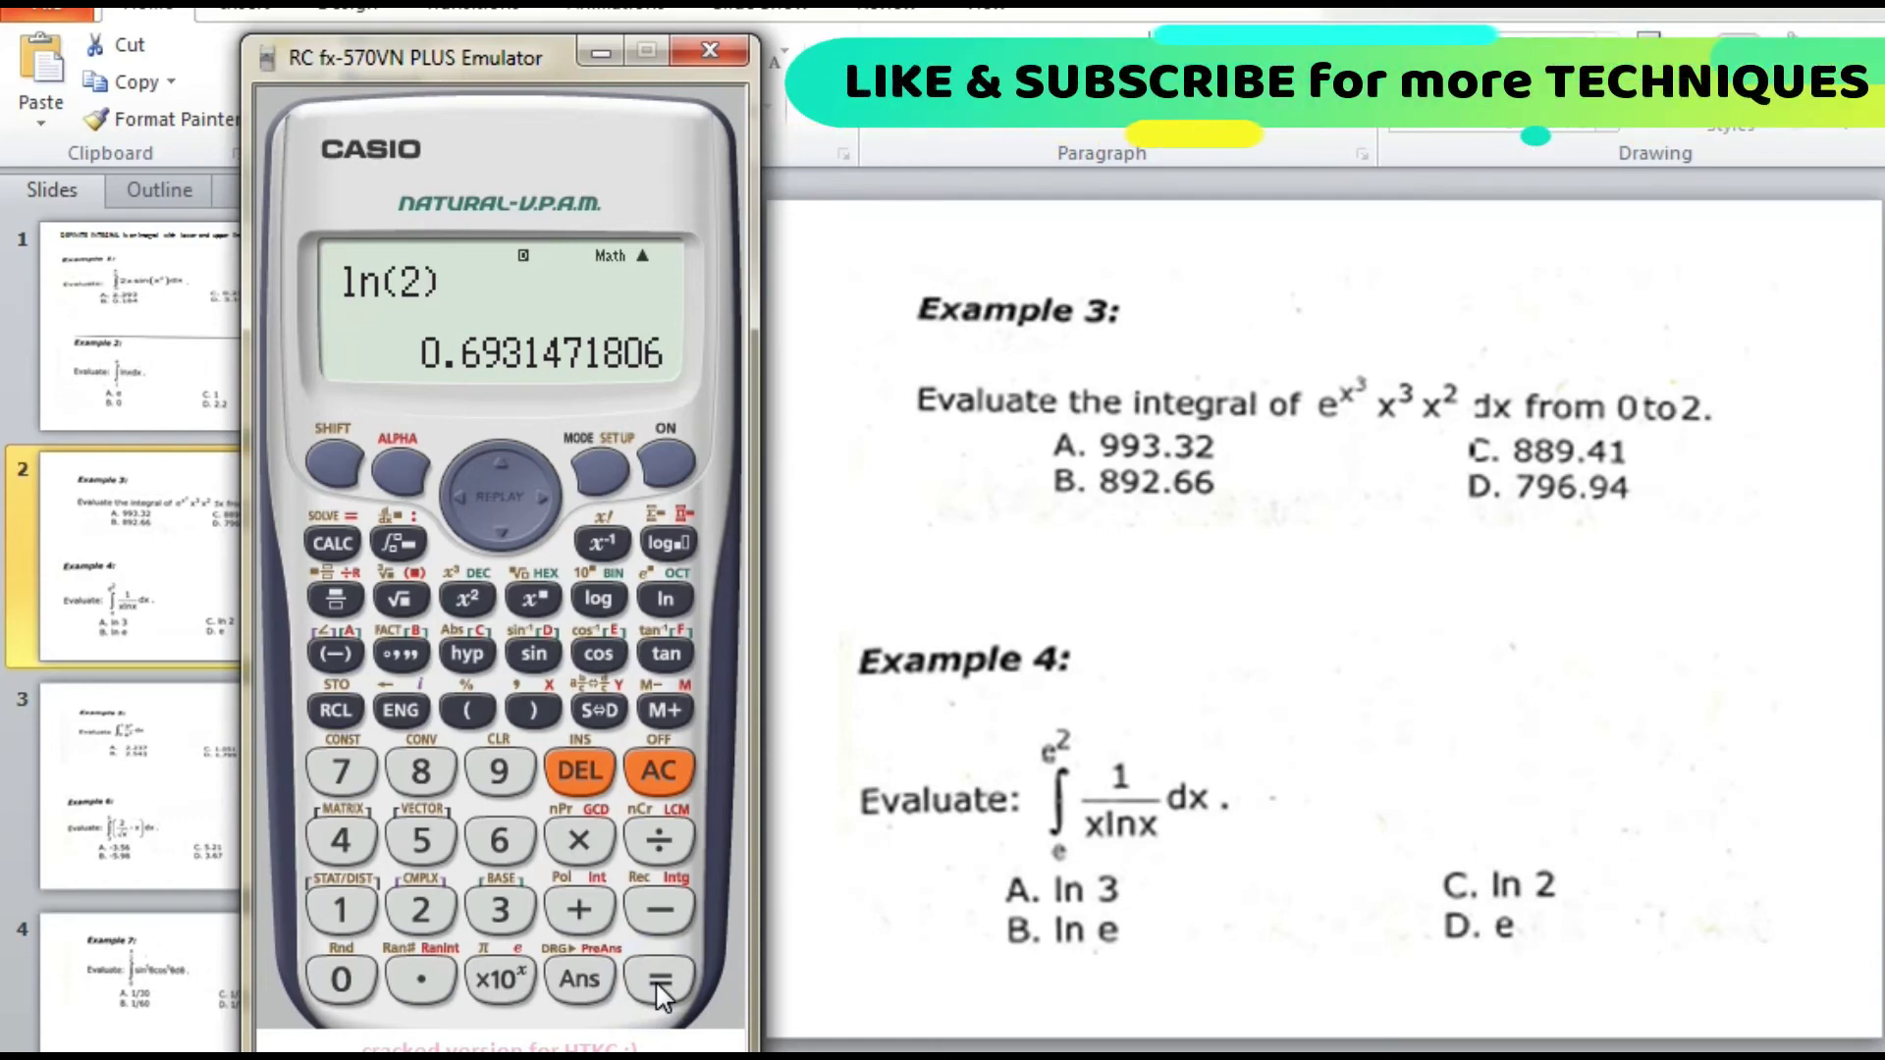
After confirming ln(2) = 0.6931471806 matches Example 4's answer C, bring the slides to the front
click(160, 817)
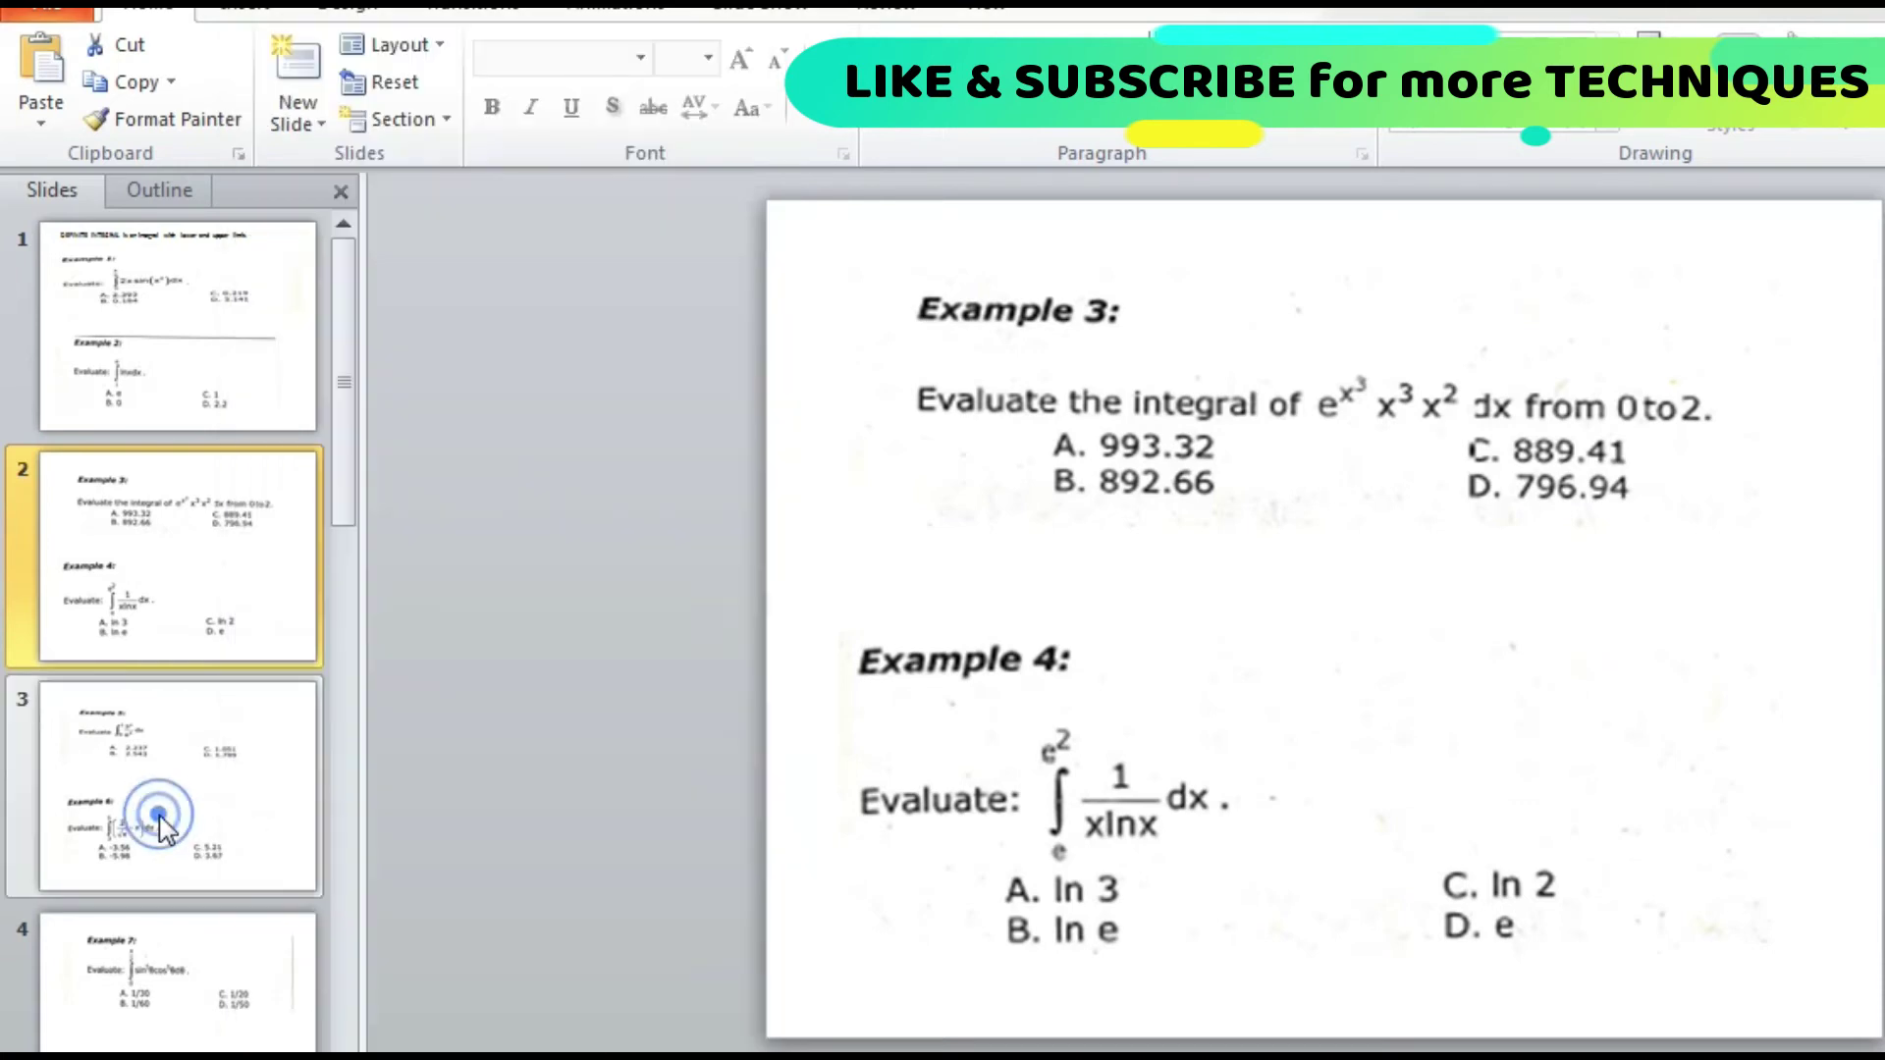
Show the Examples 5 and 6 slide, then begin the integral with numerator 3^x
click(160, 817)
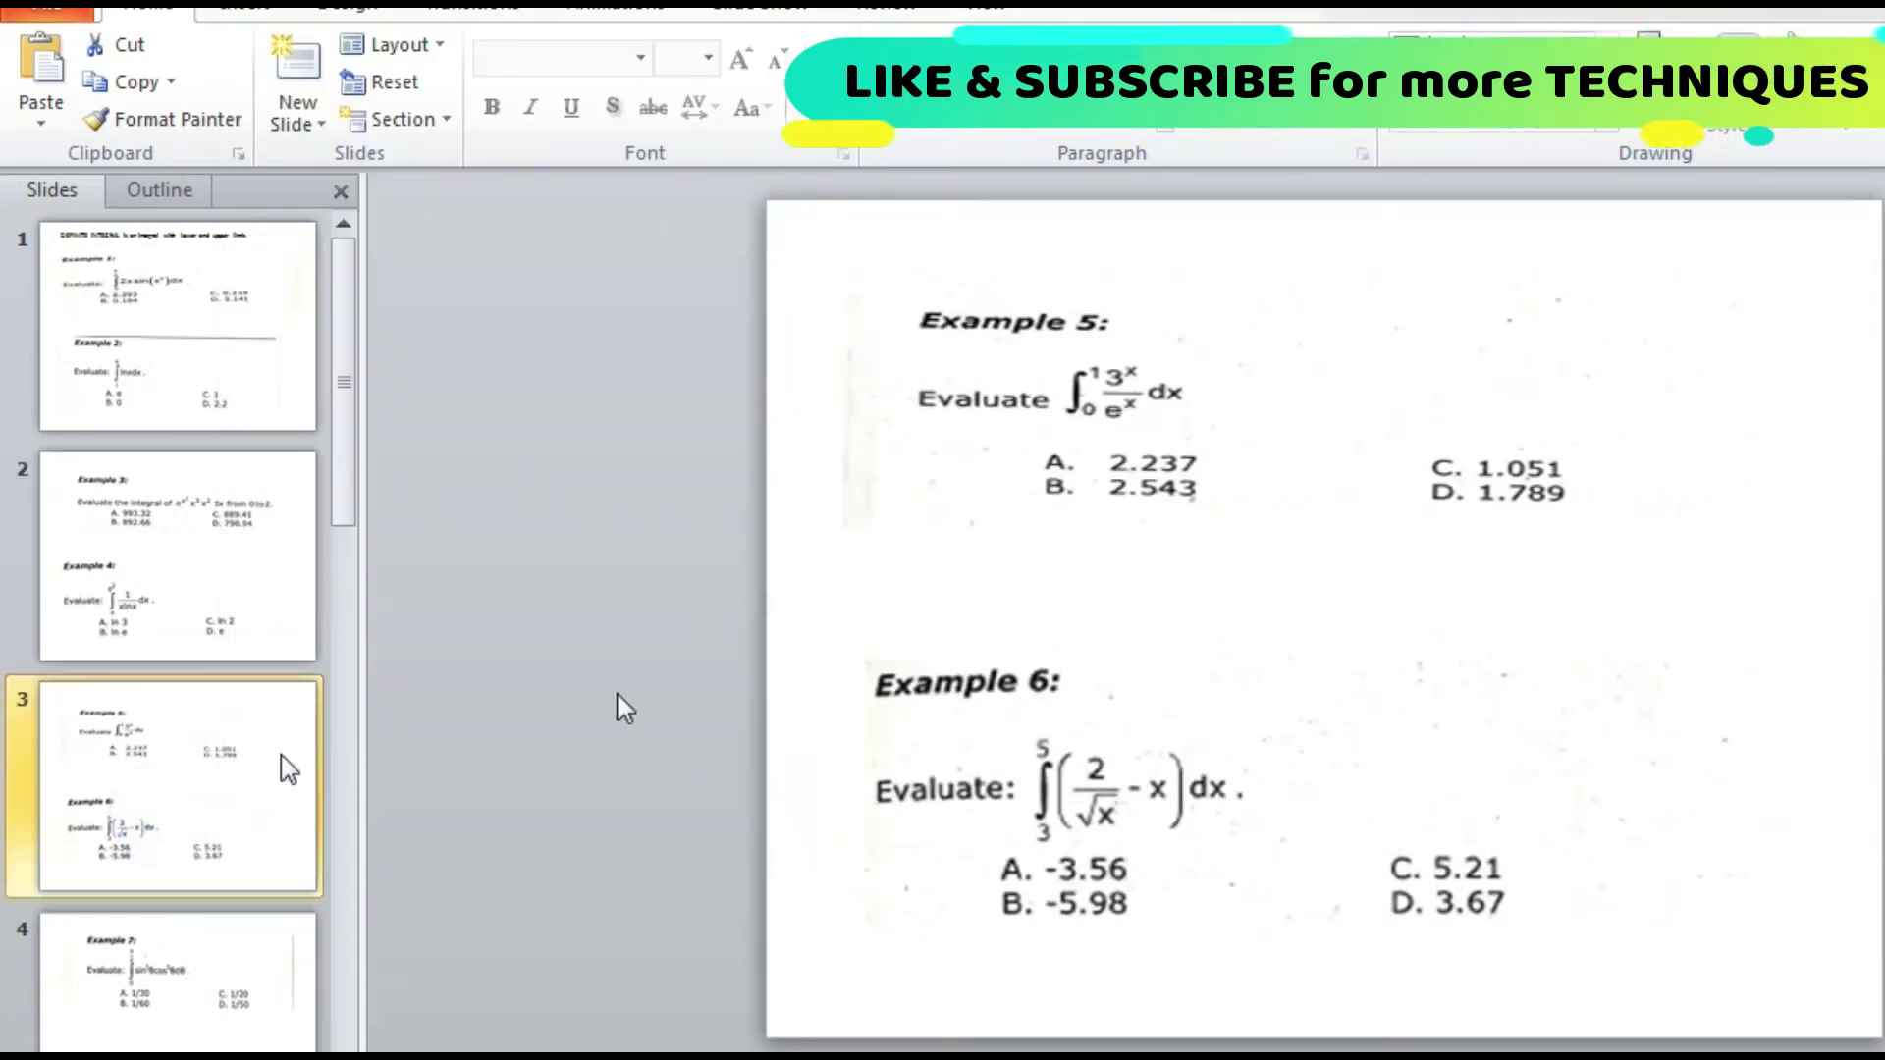
key(alt+Tab)
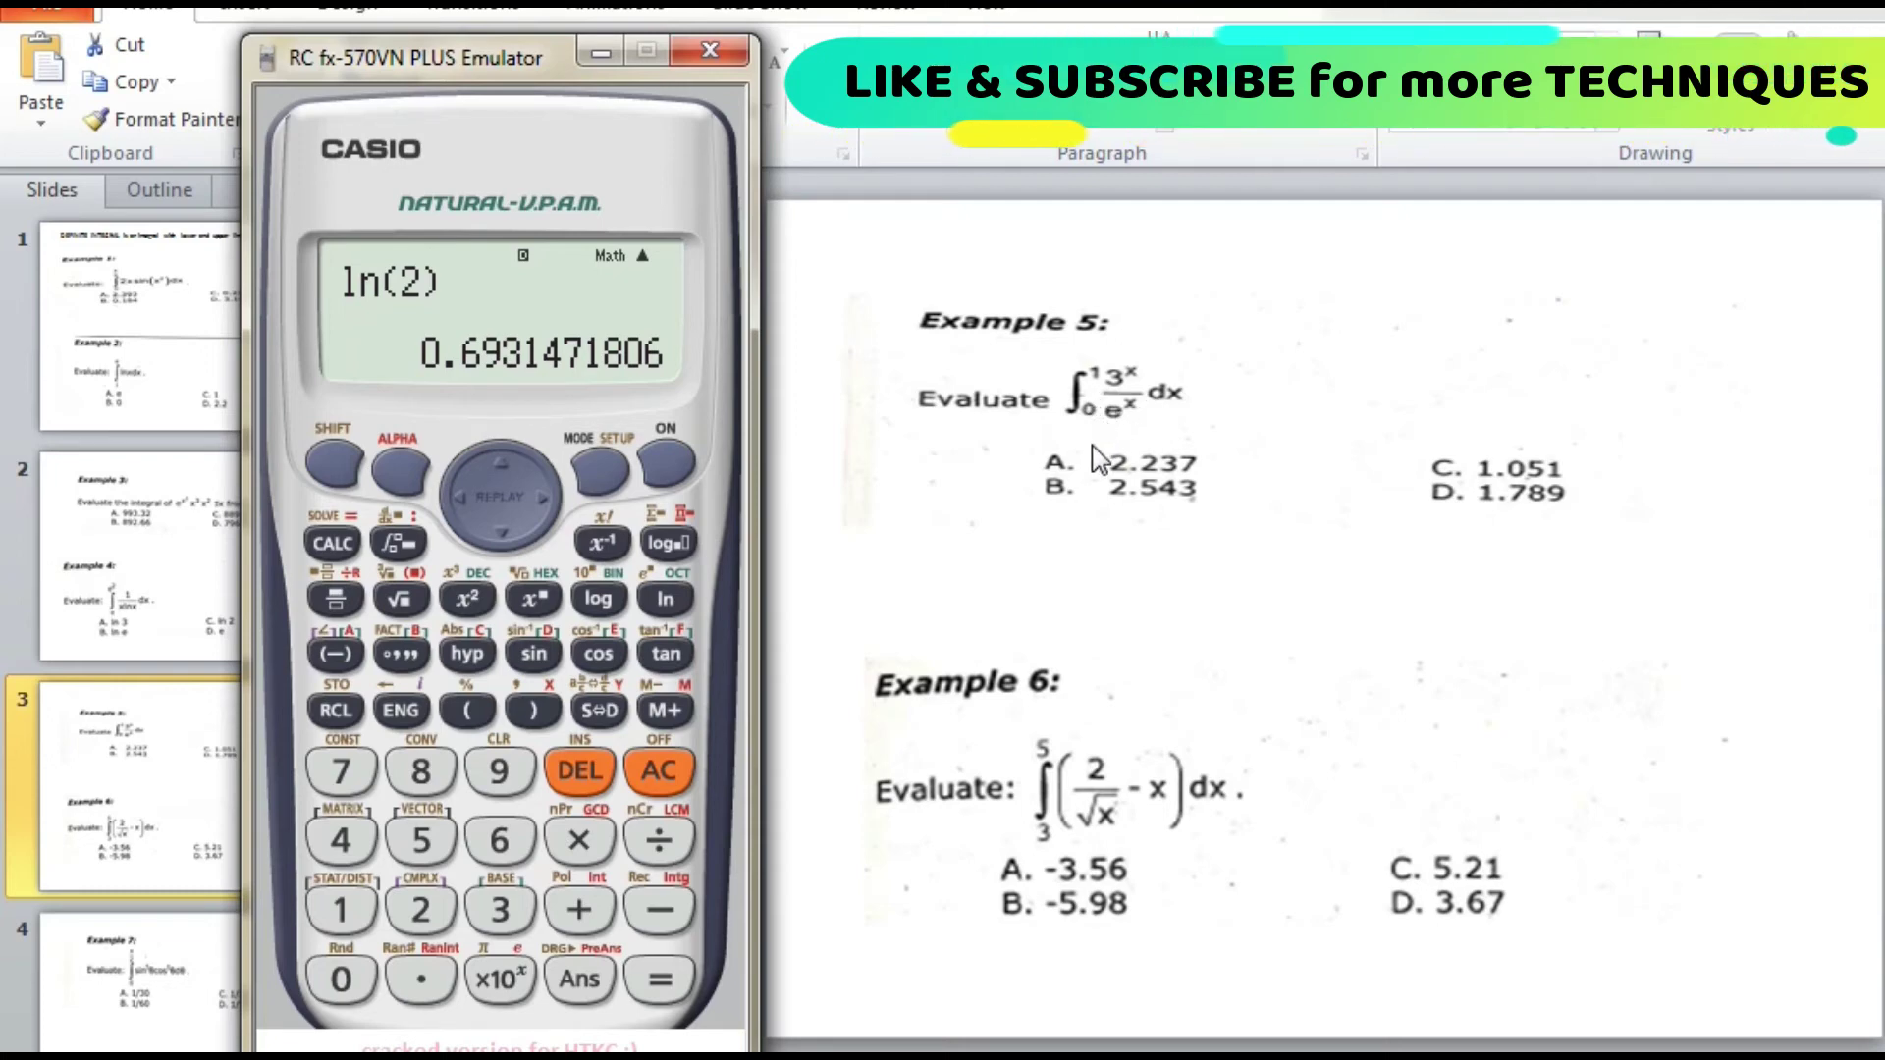
click(398, 543)
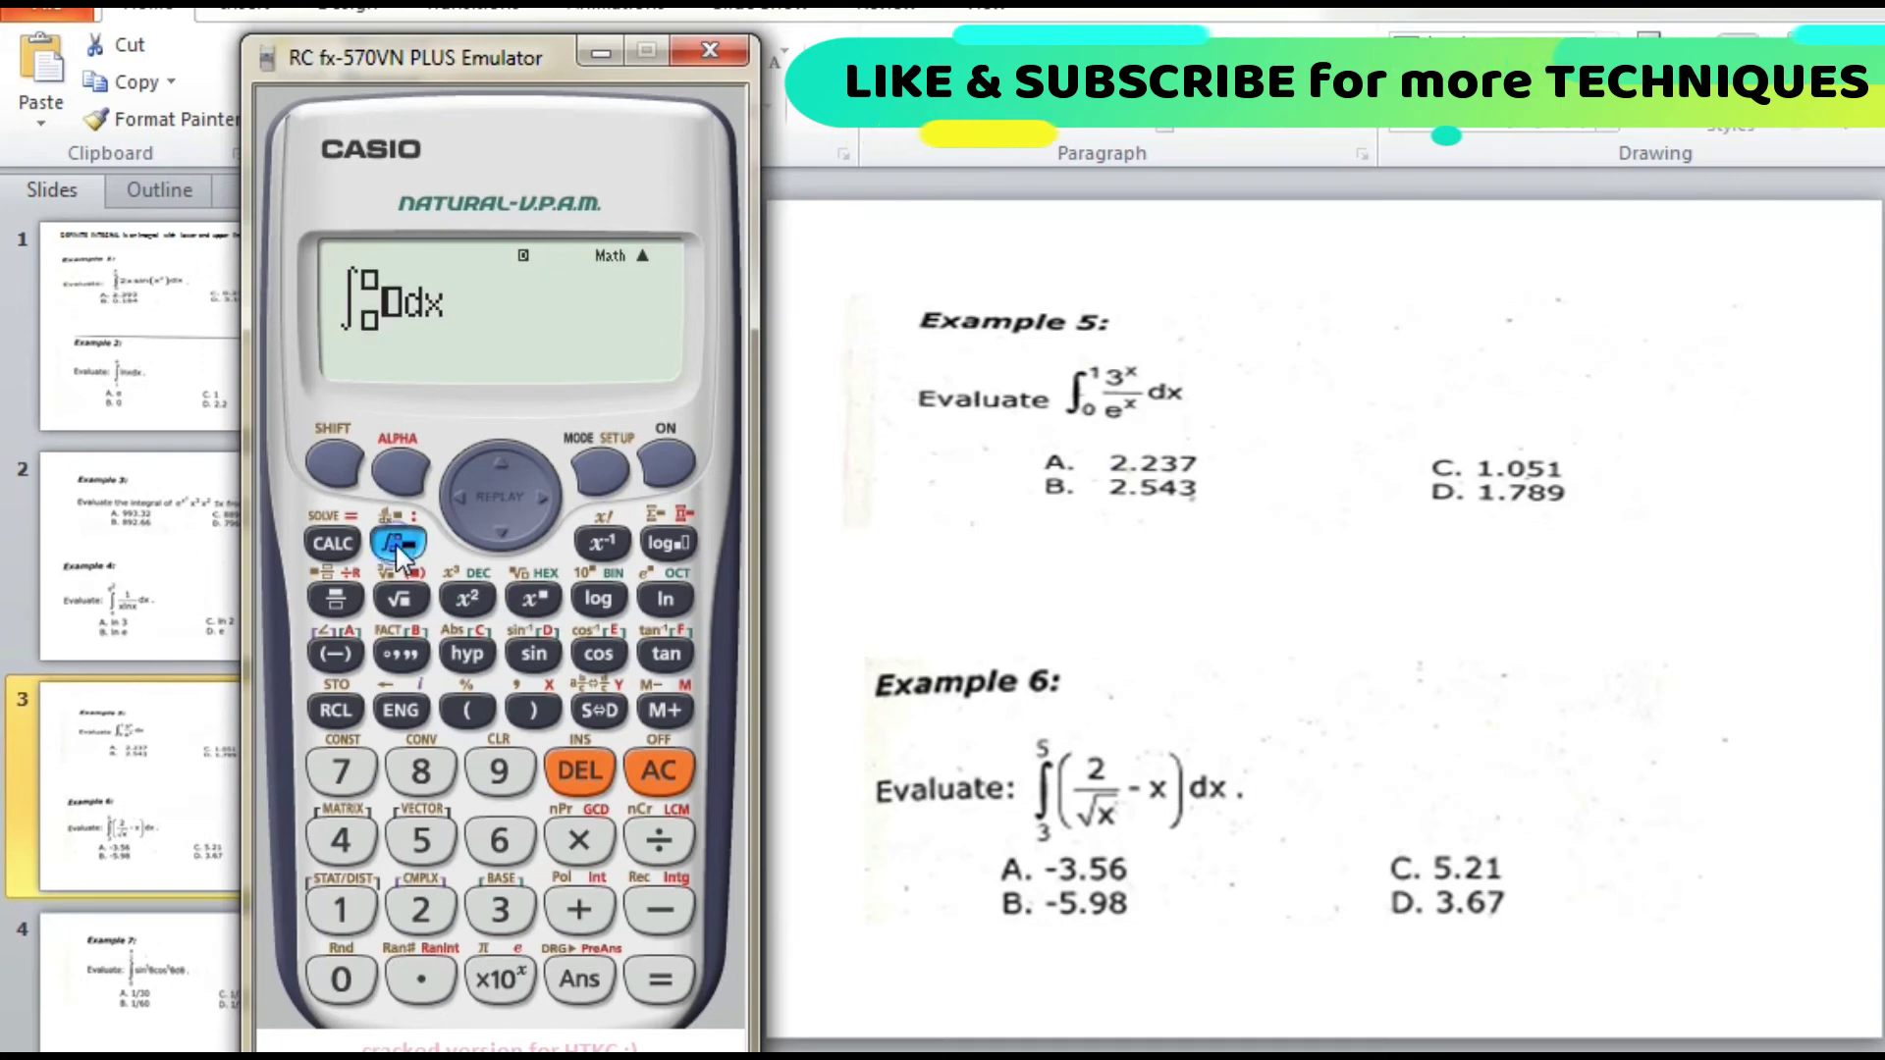
click(339, 601)
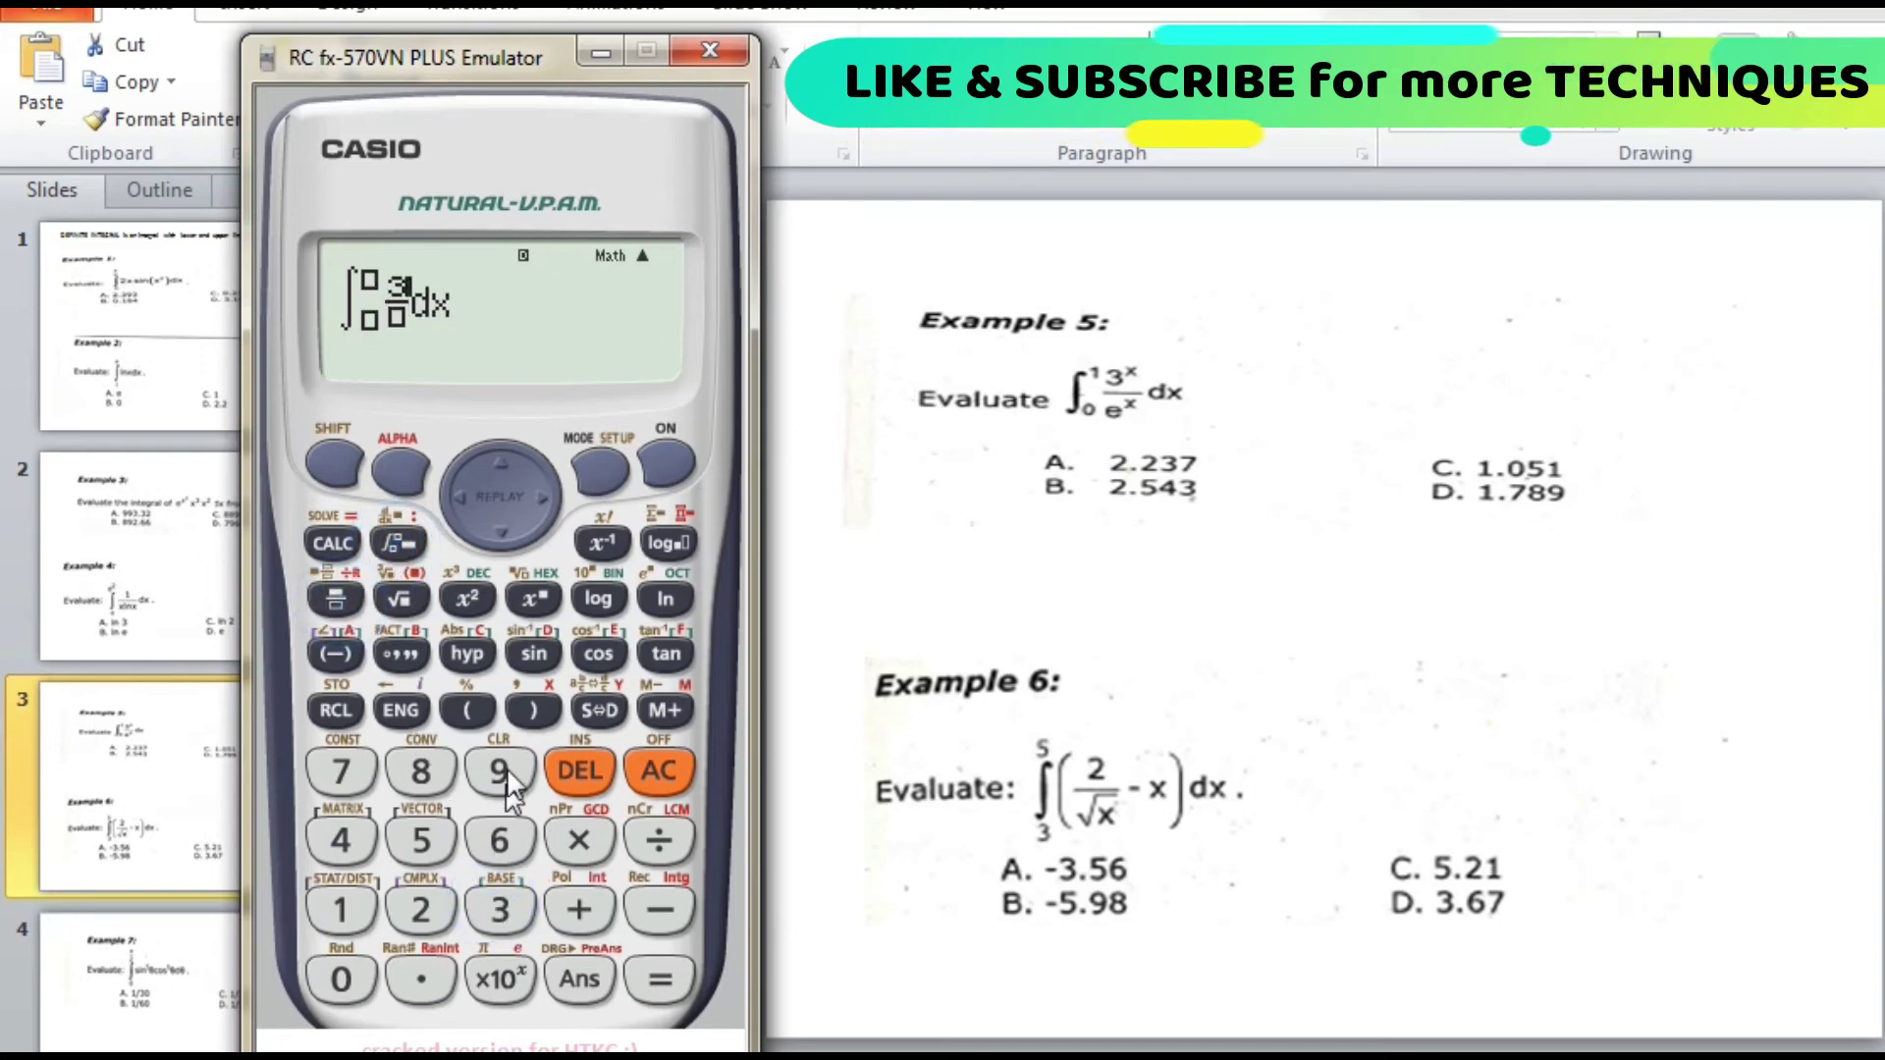
click(527, 596)
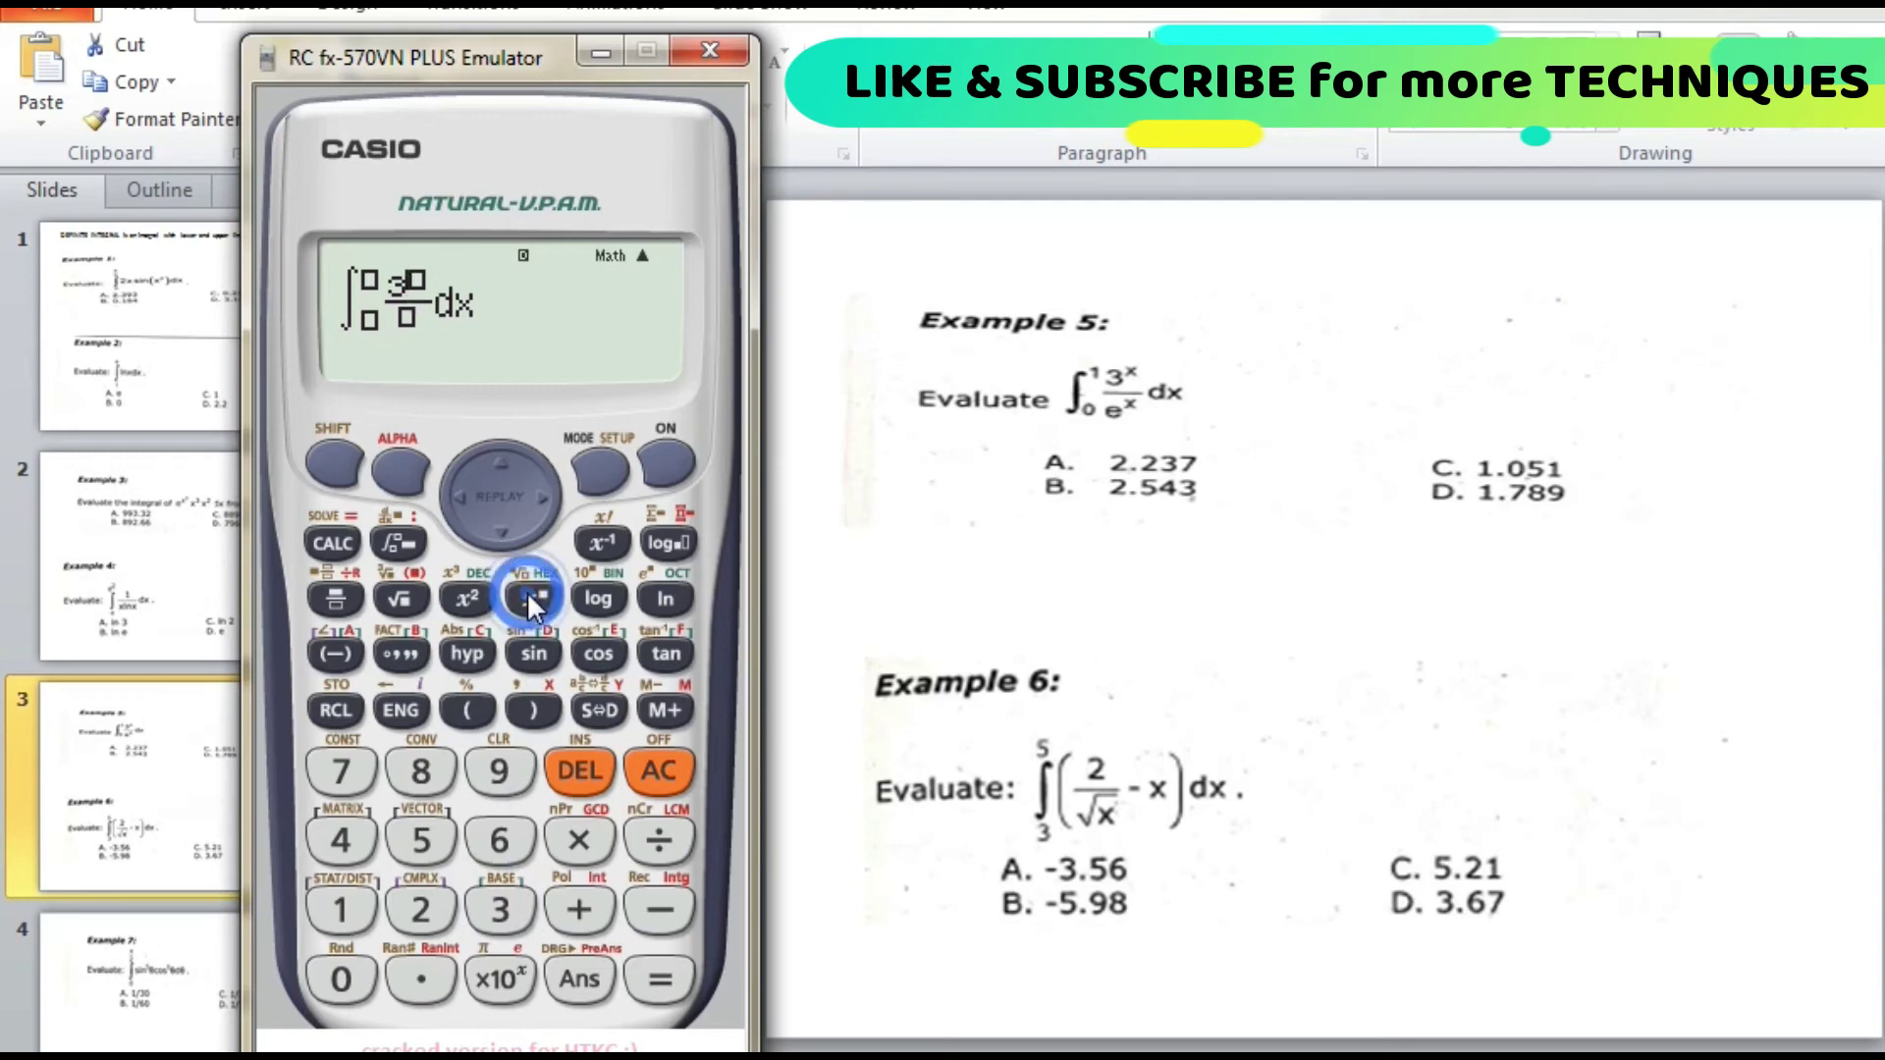
click(396, 467)
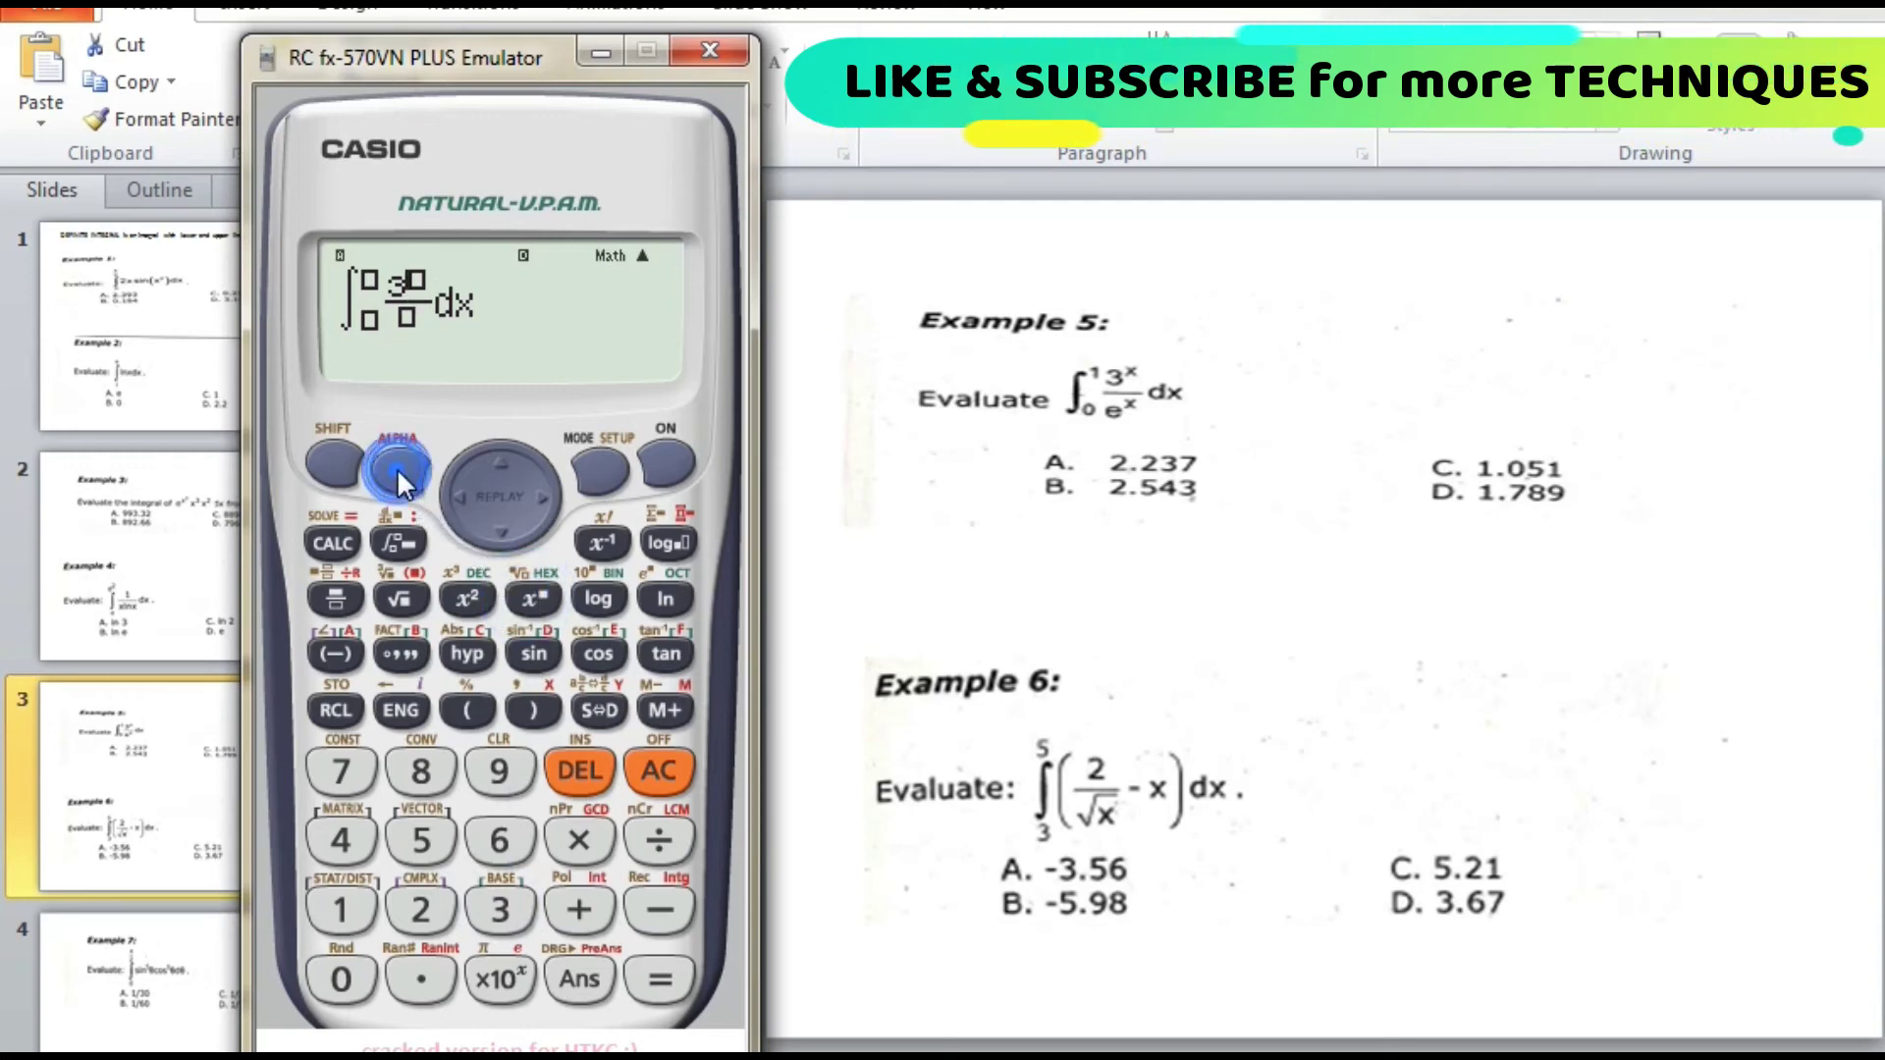
click(539, 711)
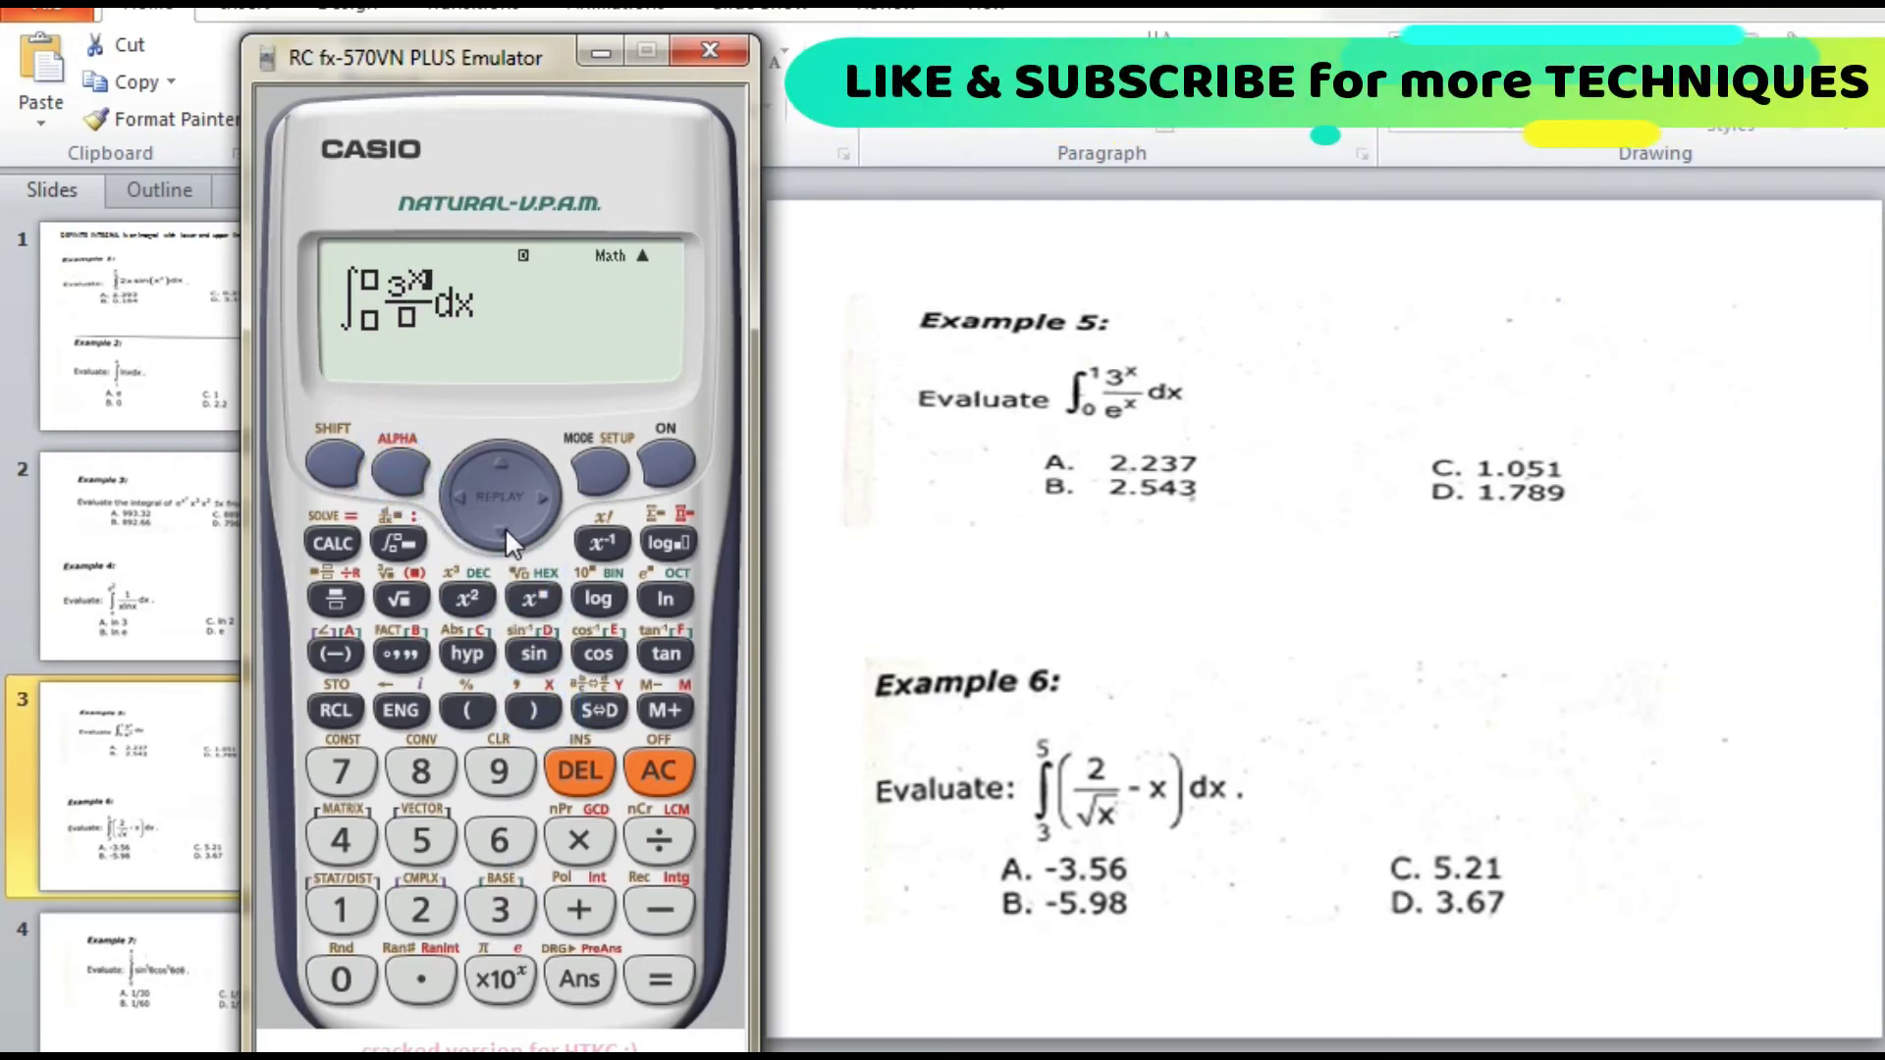
click(505, 527)
Finish with denominator e^x and limits 0 to 1, giving 1.050967632 (choice C)
click(406, 469)
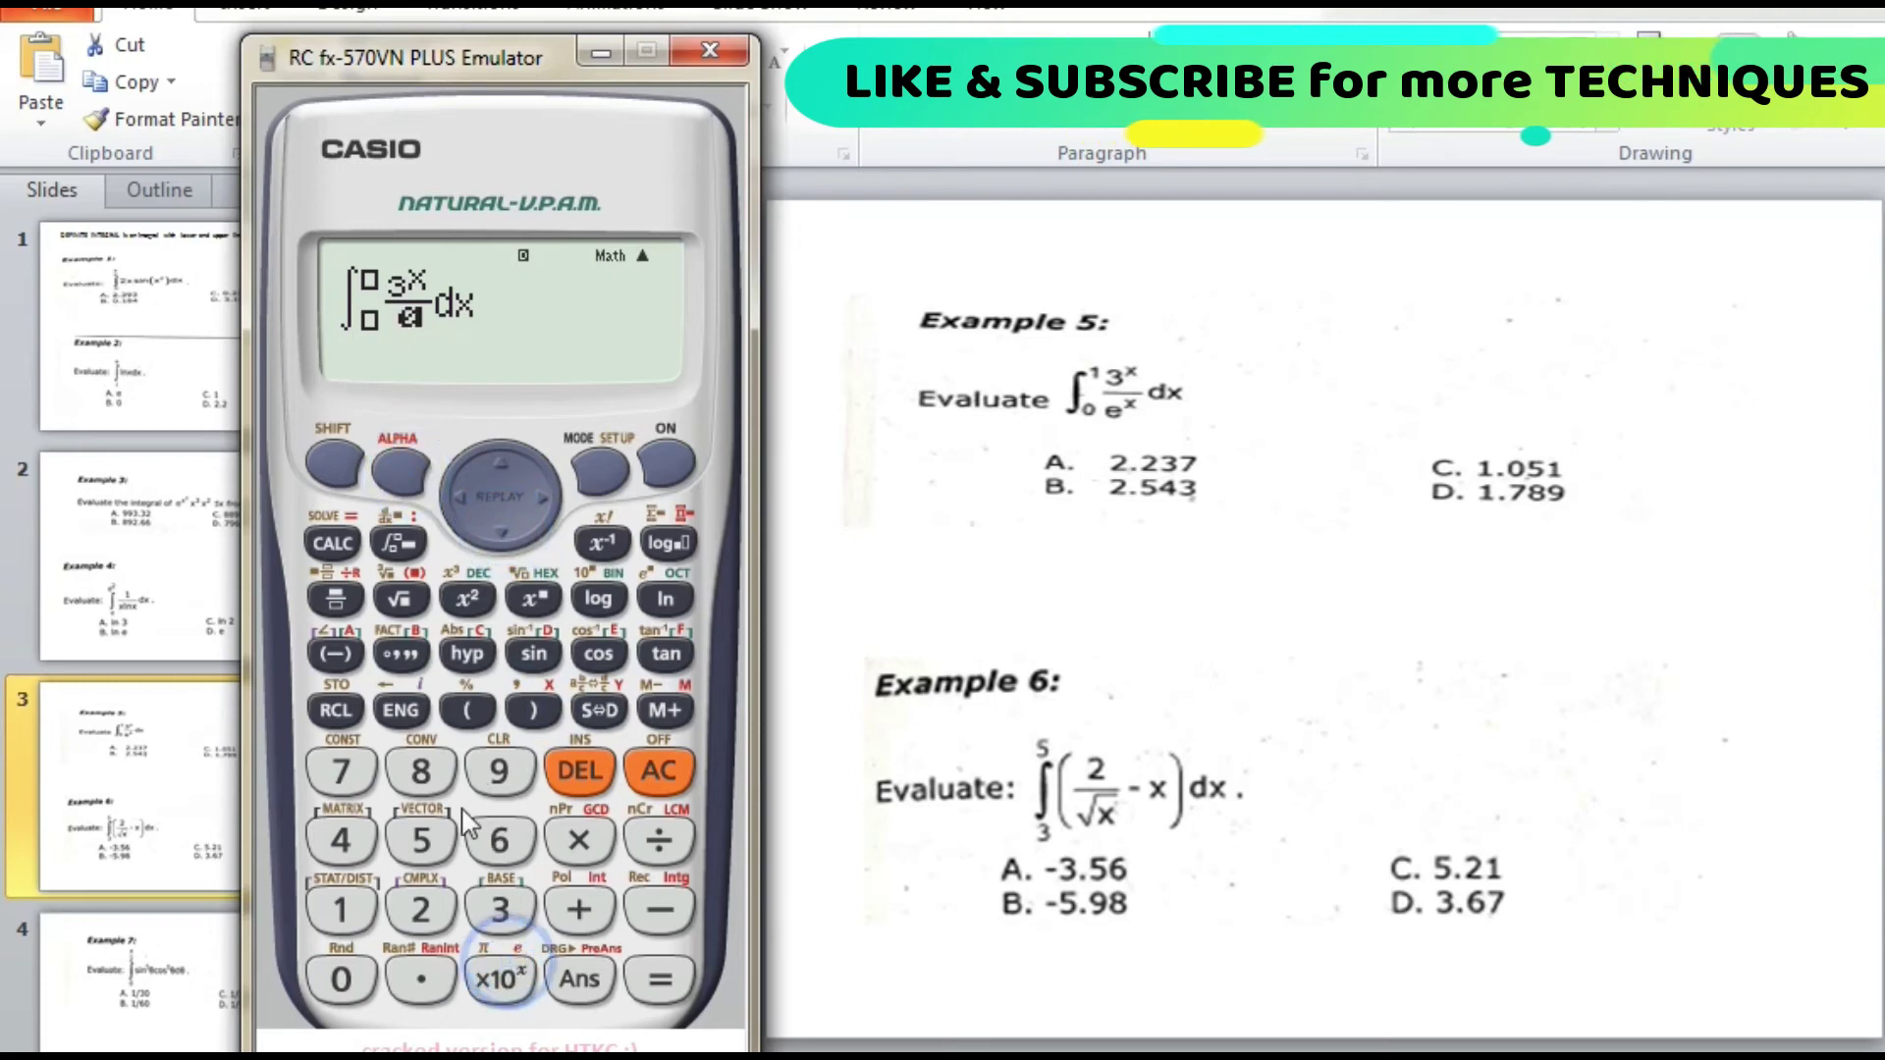
click(526, 587)
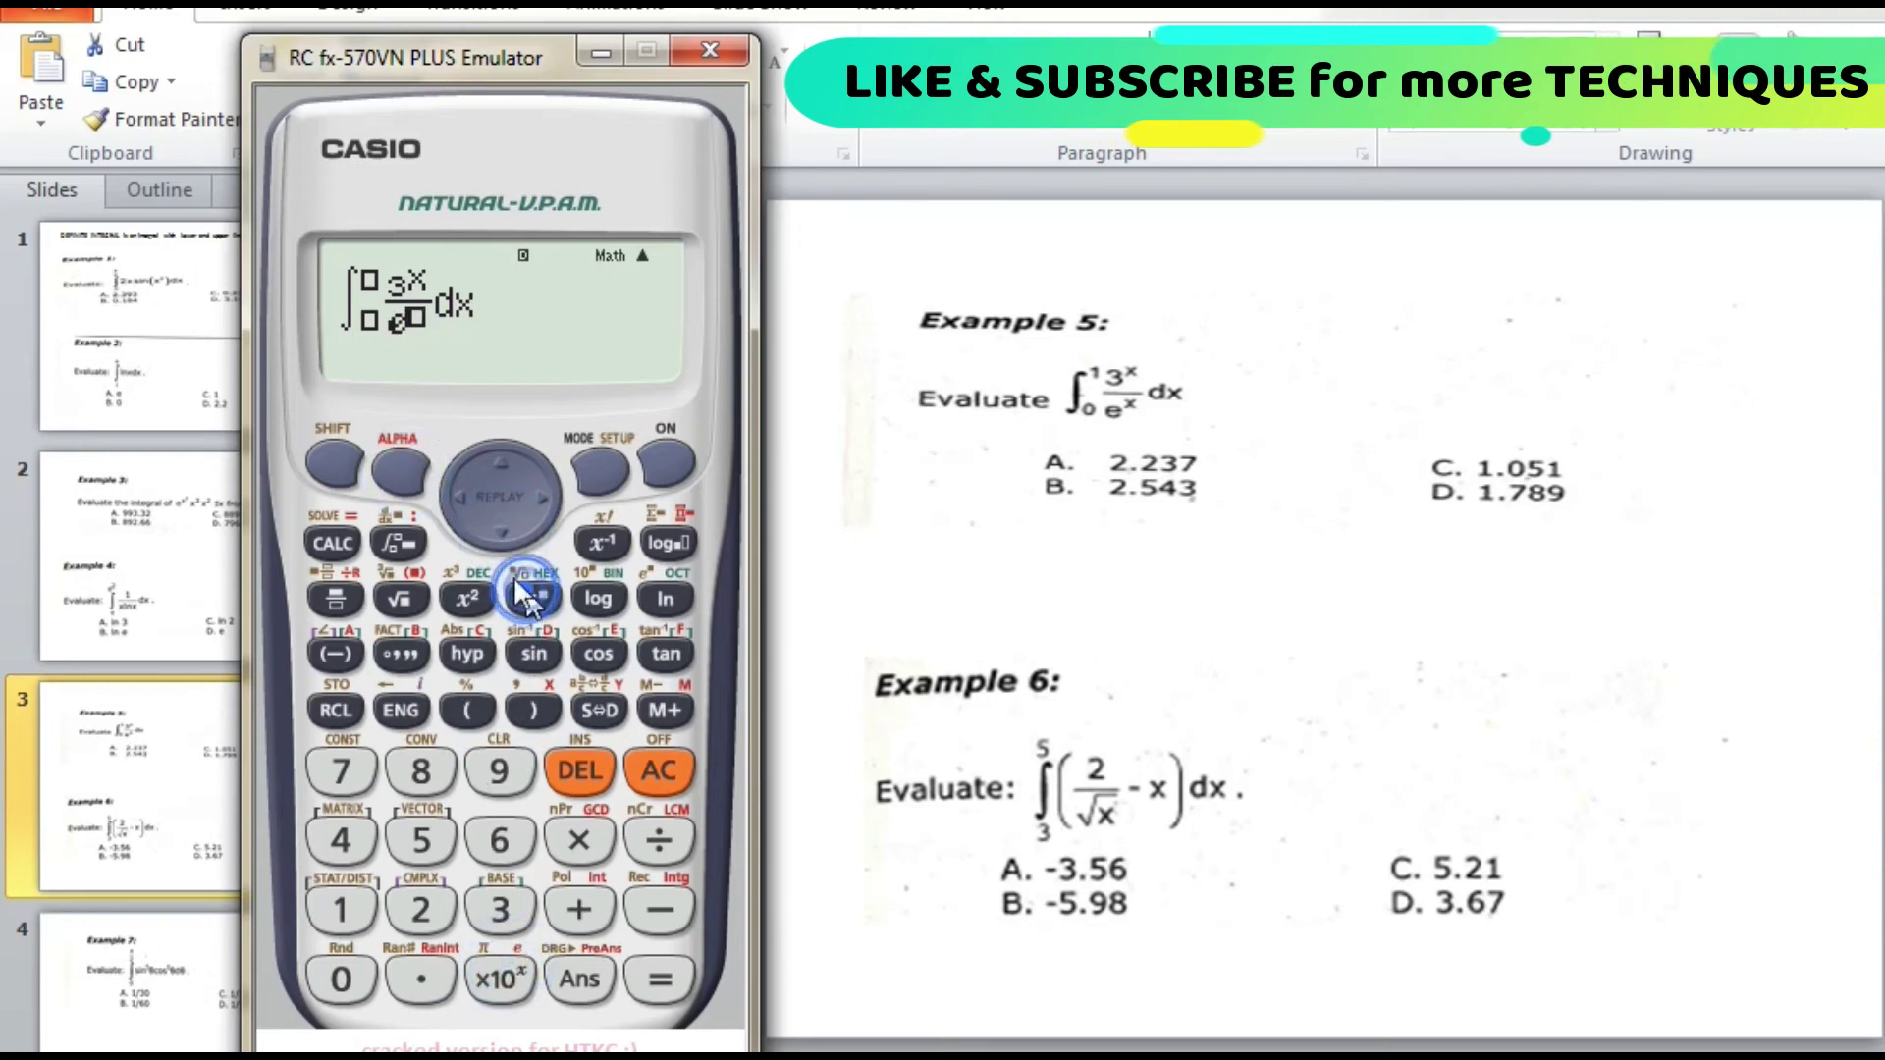
click(400, 473)
click(533, 707)
click(493, 459)
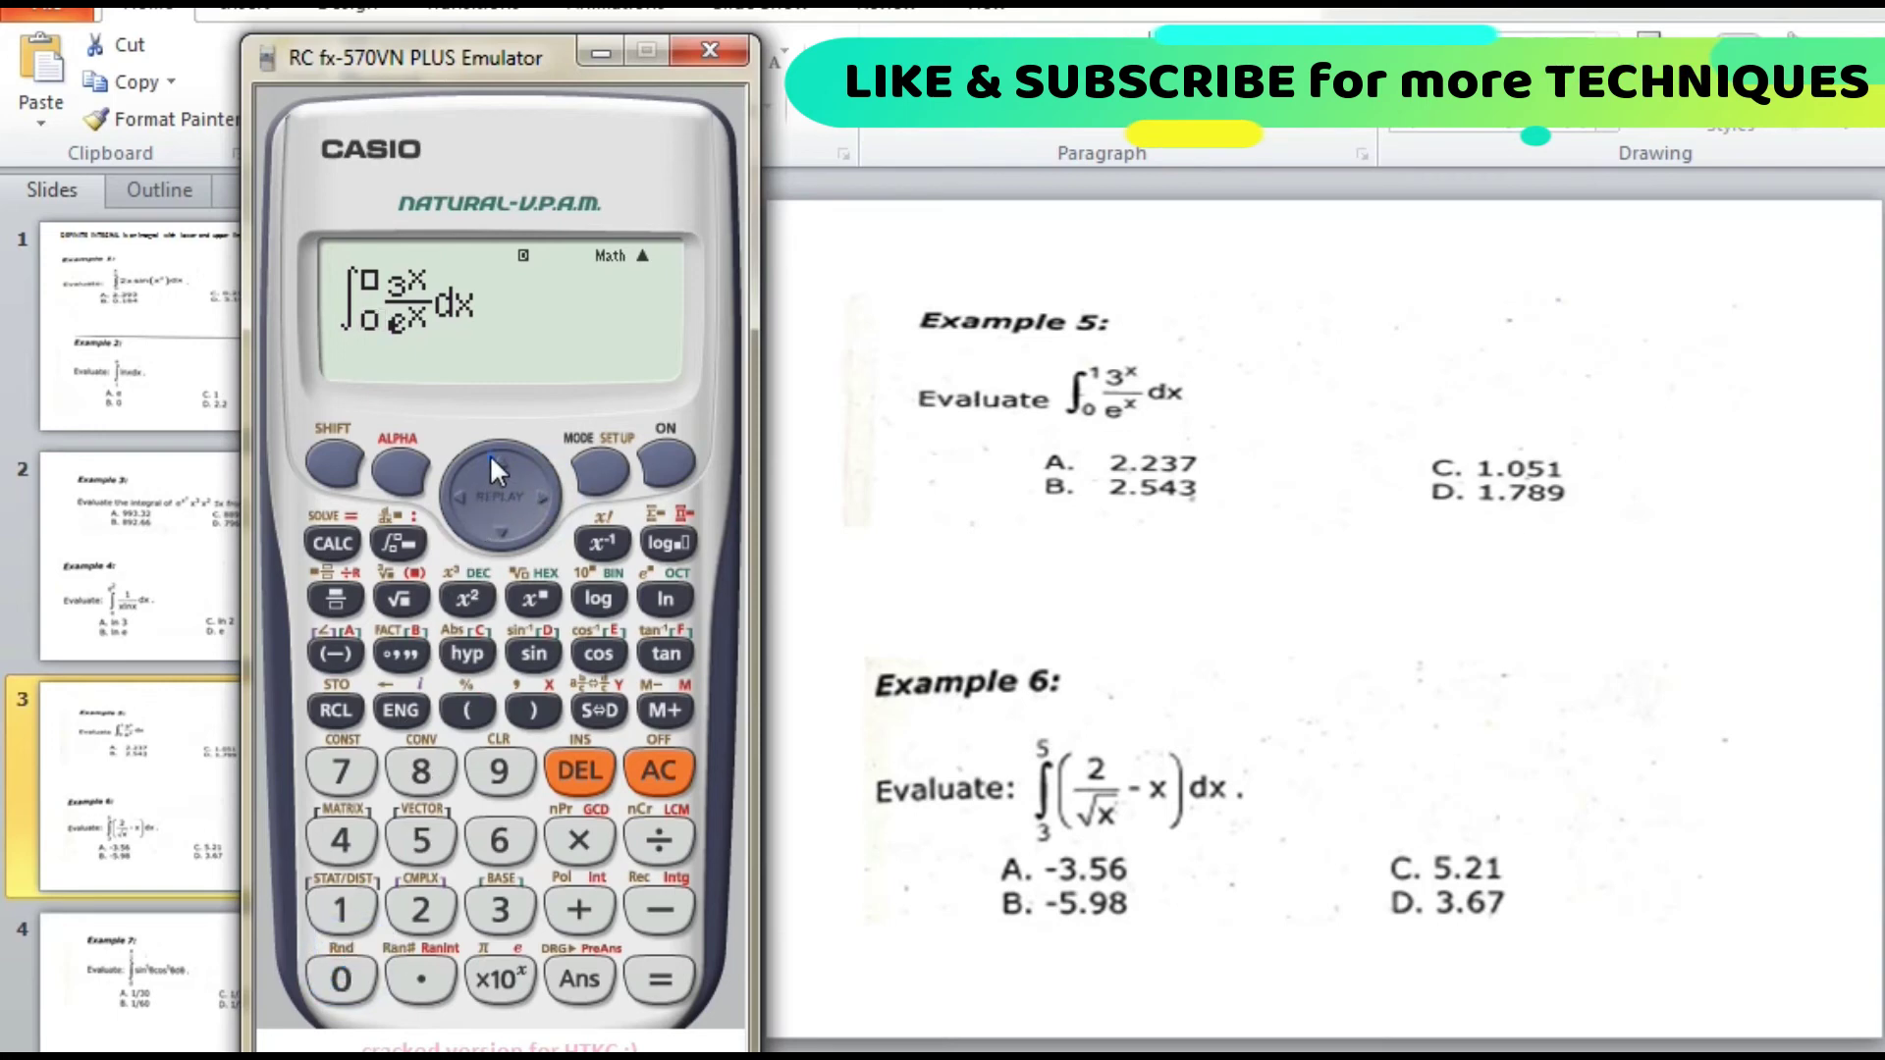
click(344, 911)
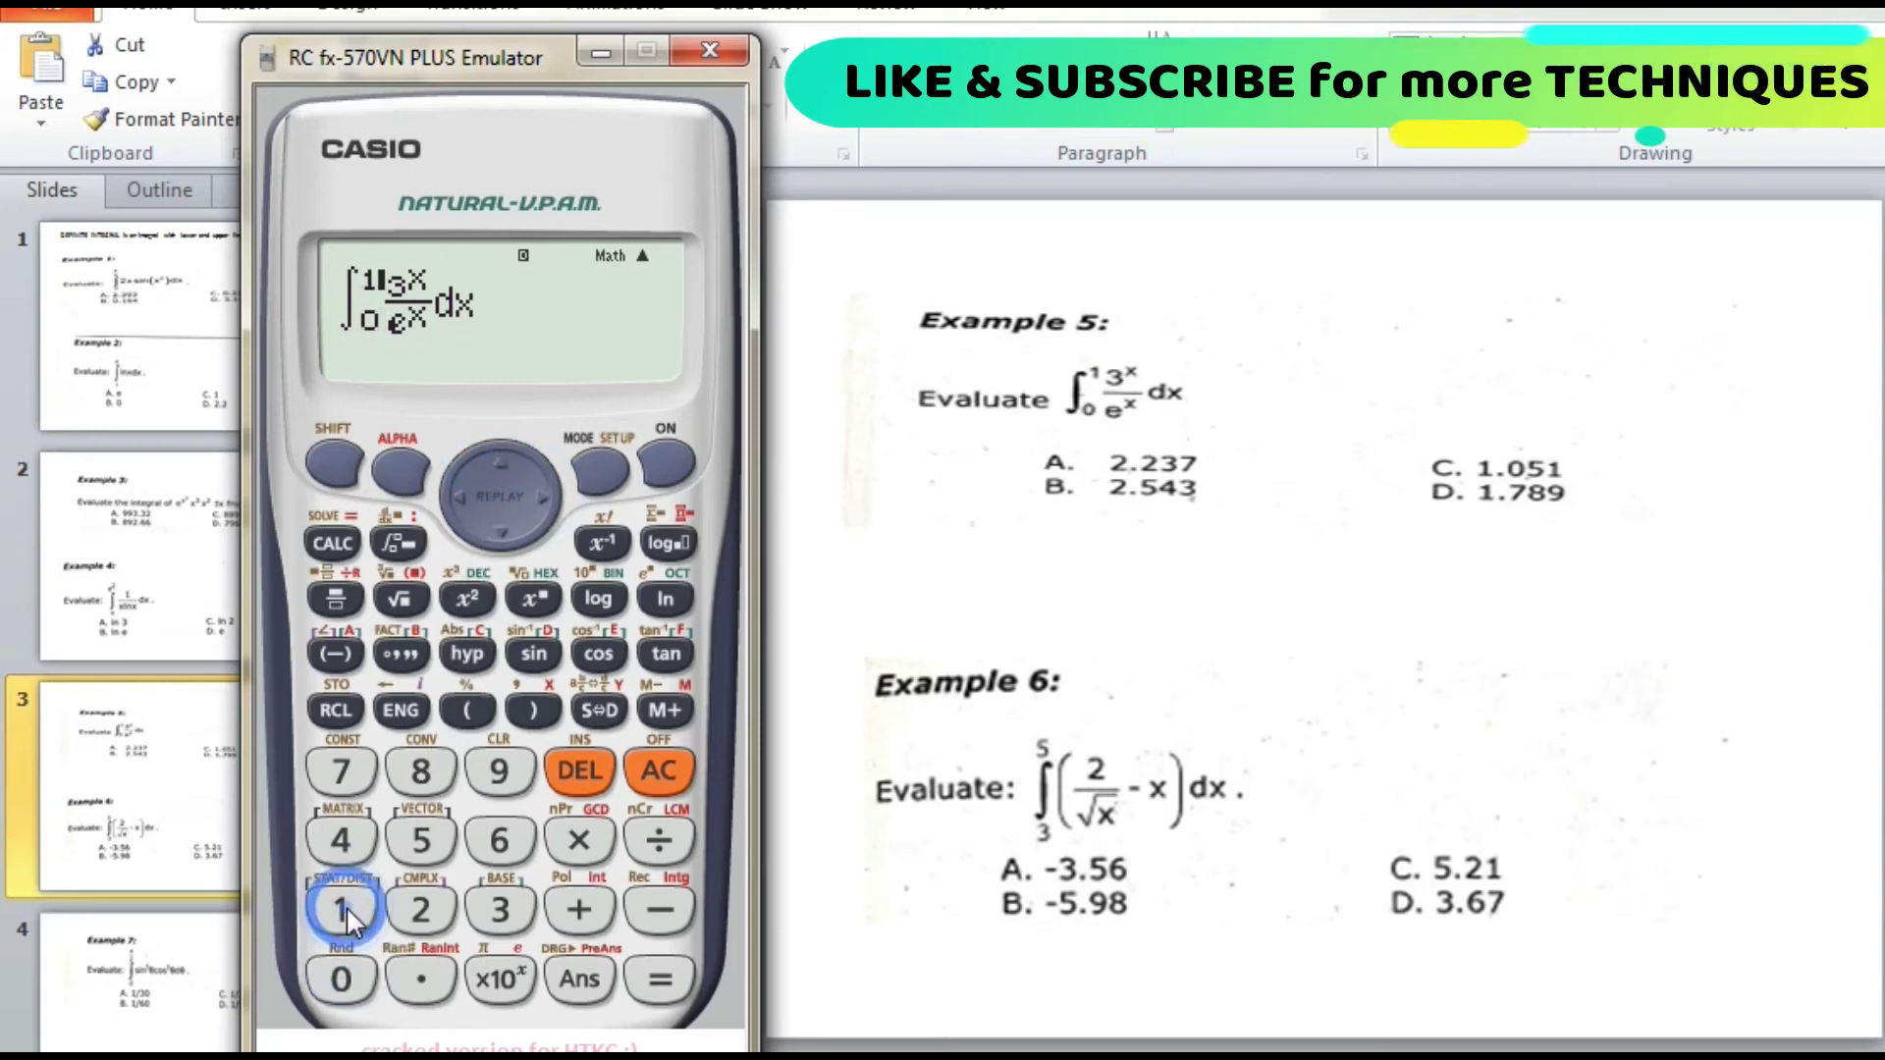
click(656, 972)
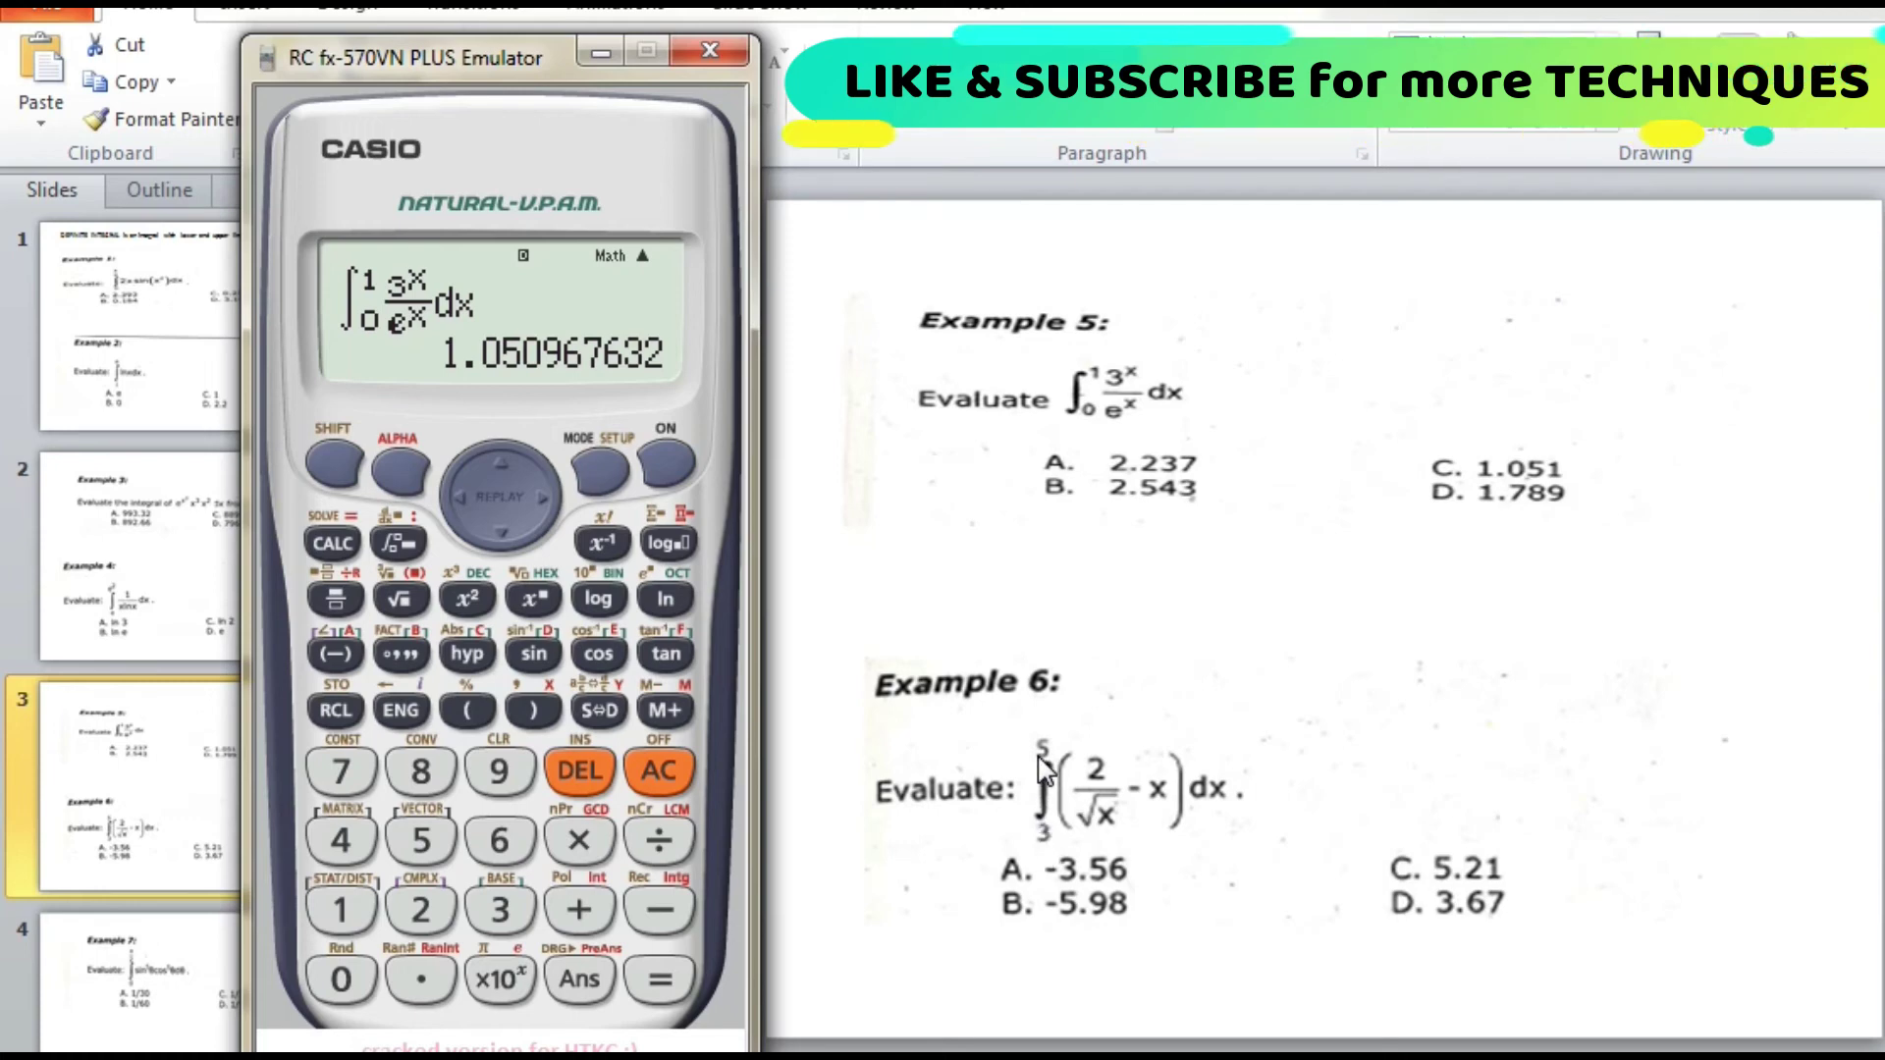
click(398, 543)
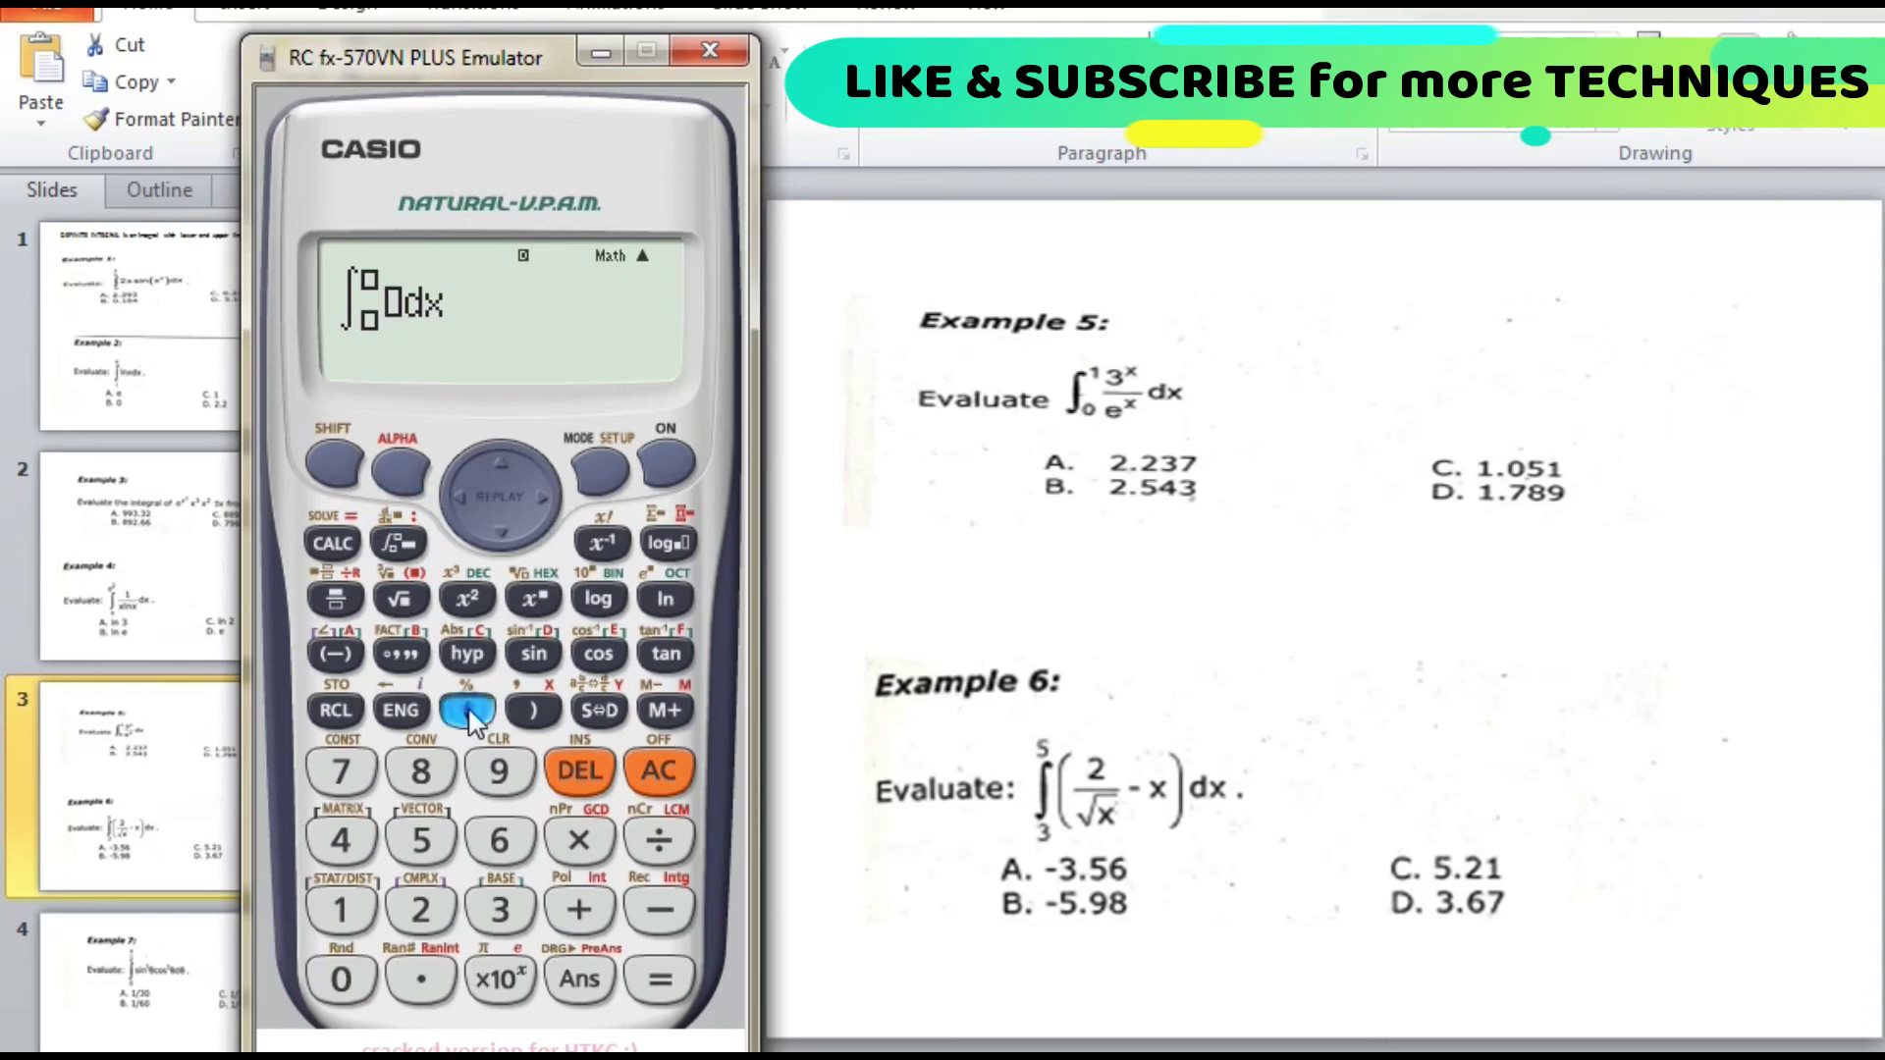
Enter Example 6's integrand (2/√x − x) inside the integral
click(336, 598)
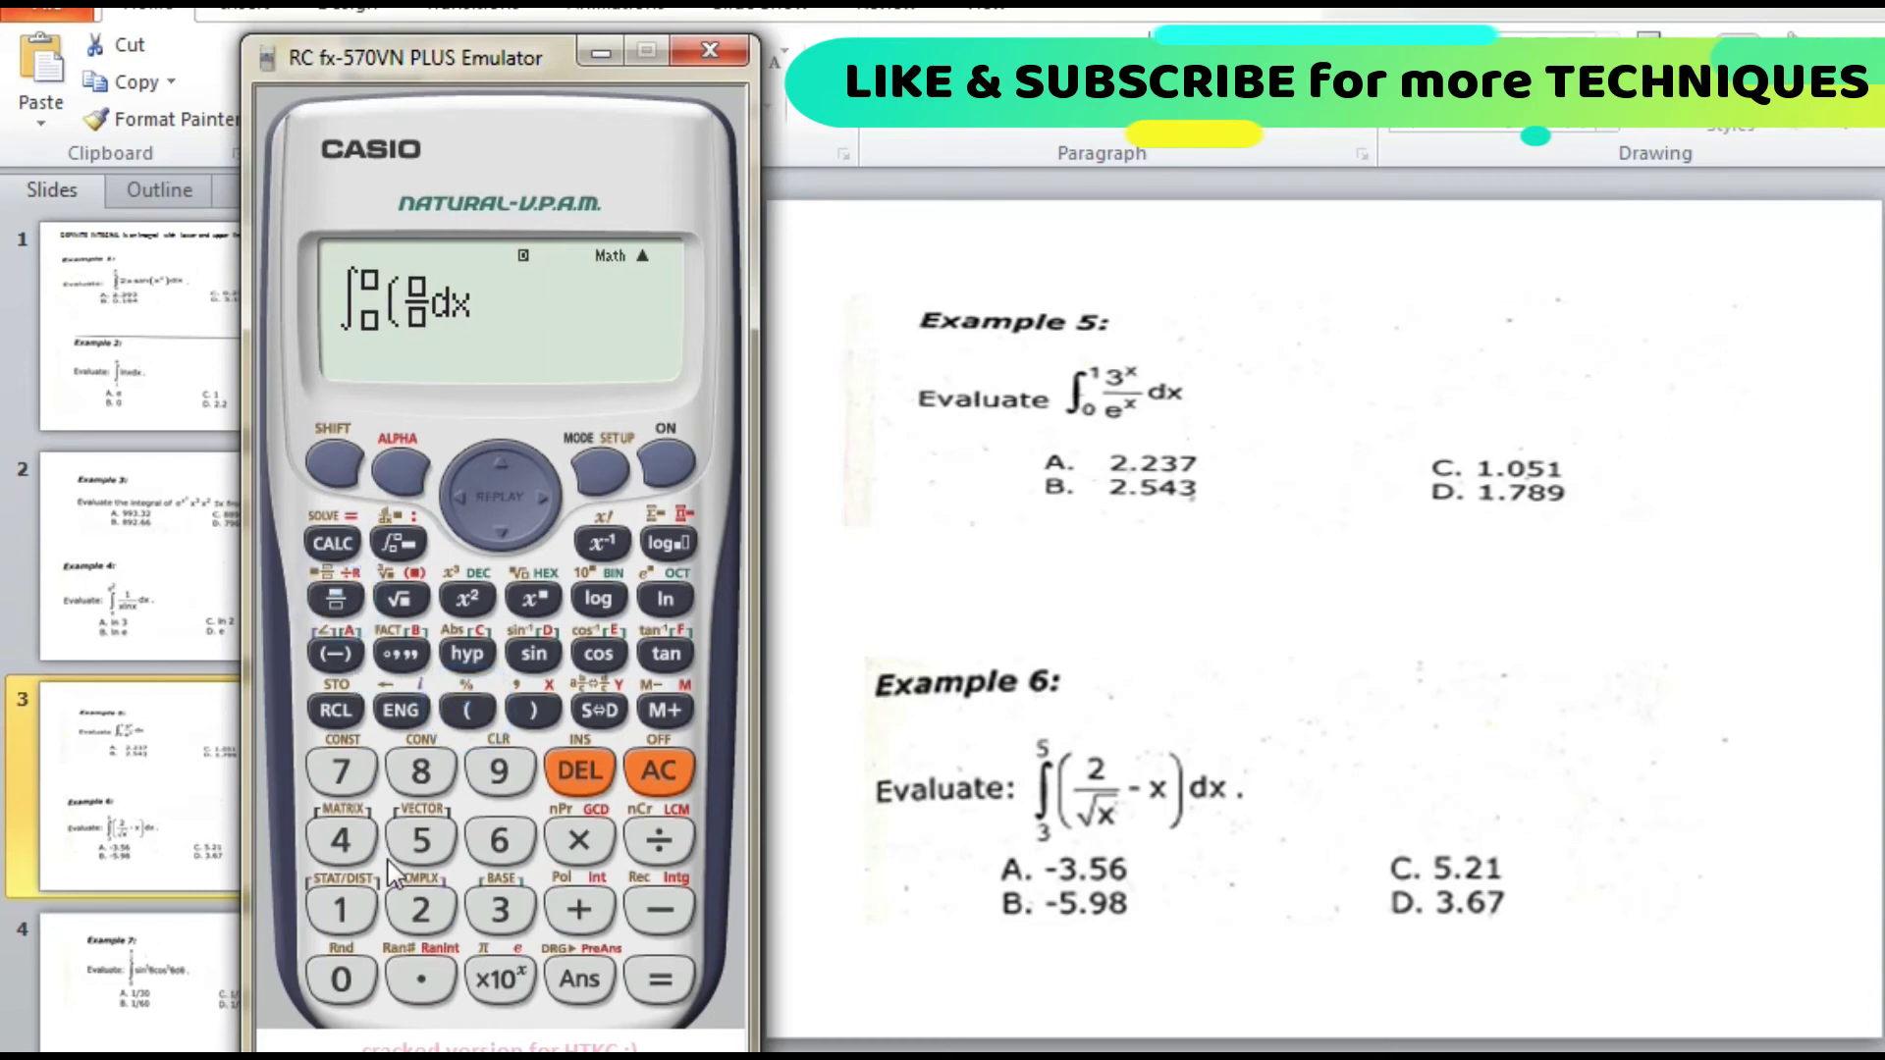
click(483, 532)
click(400, 599)
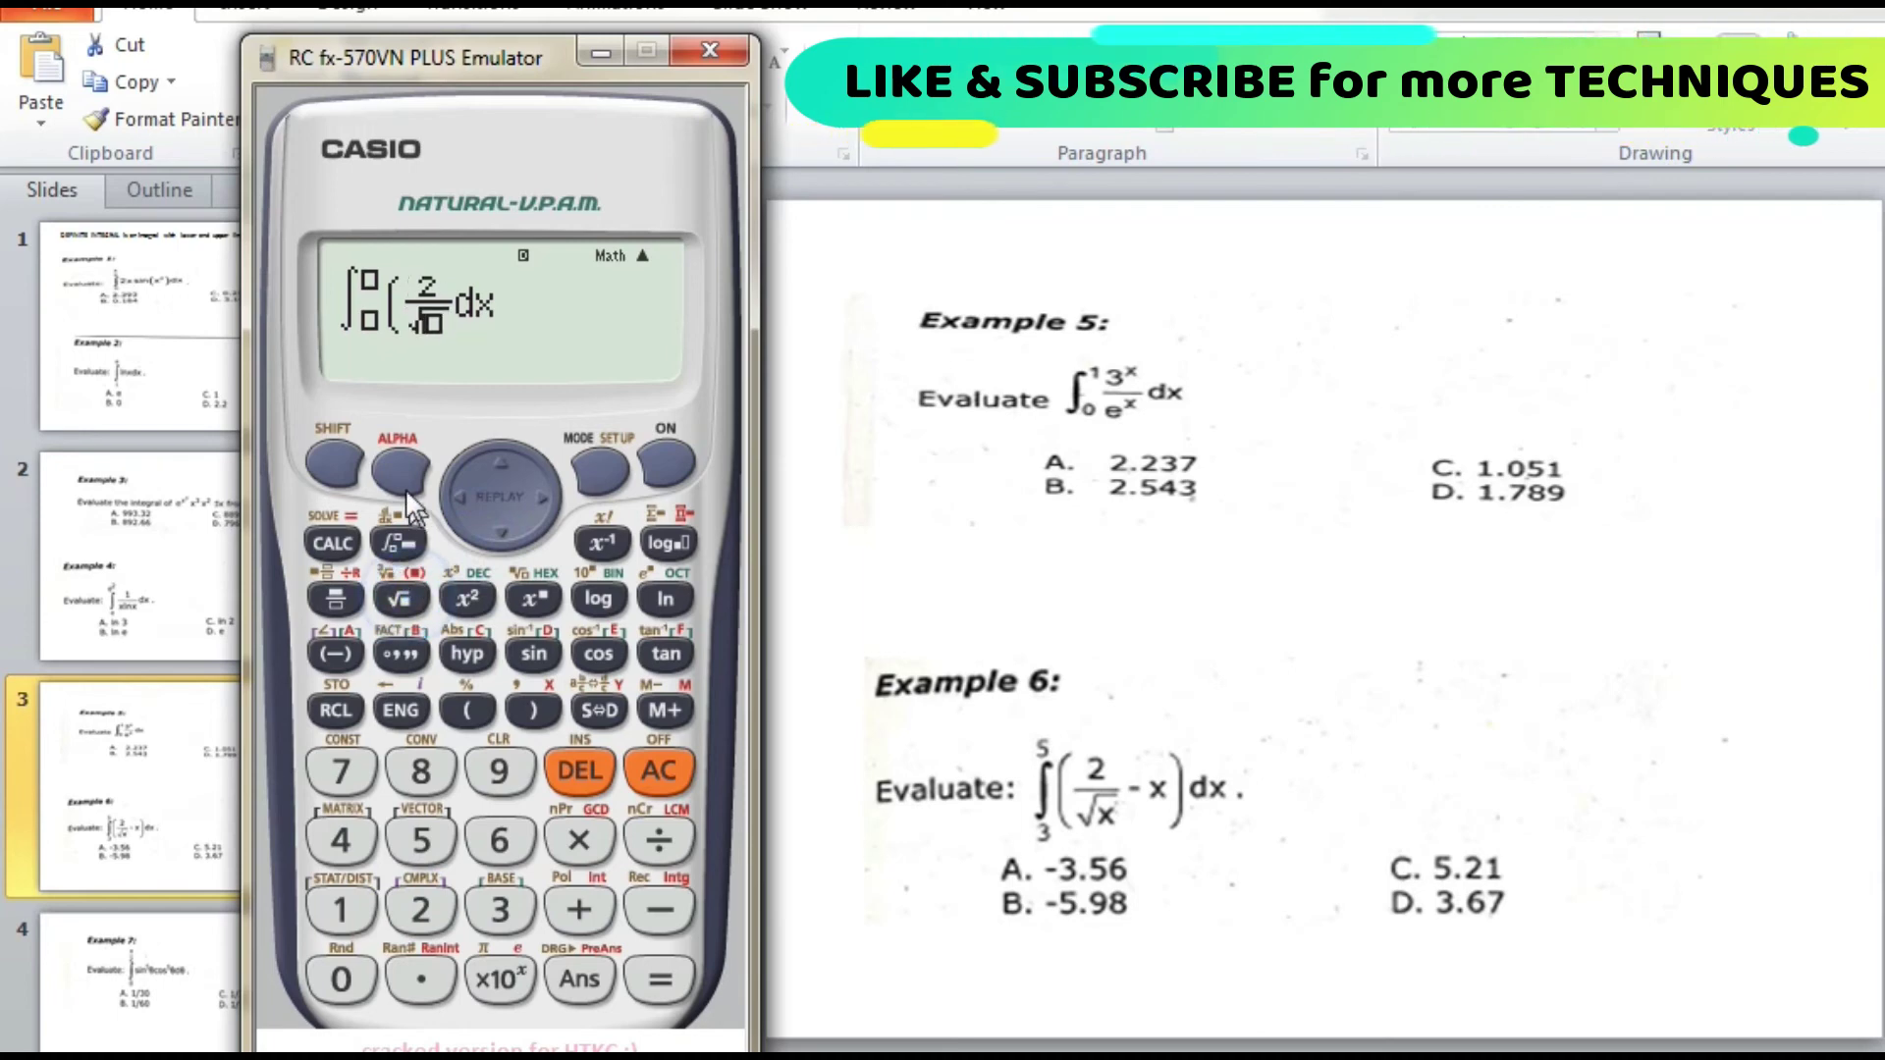
click(403, 471)
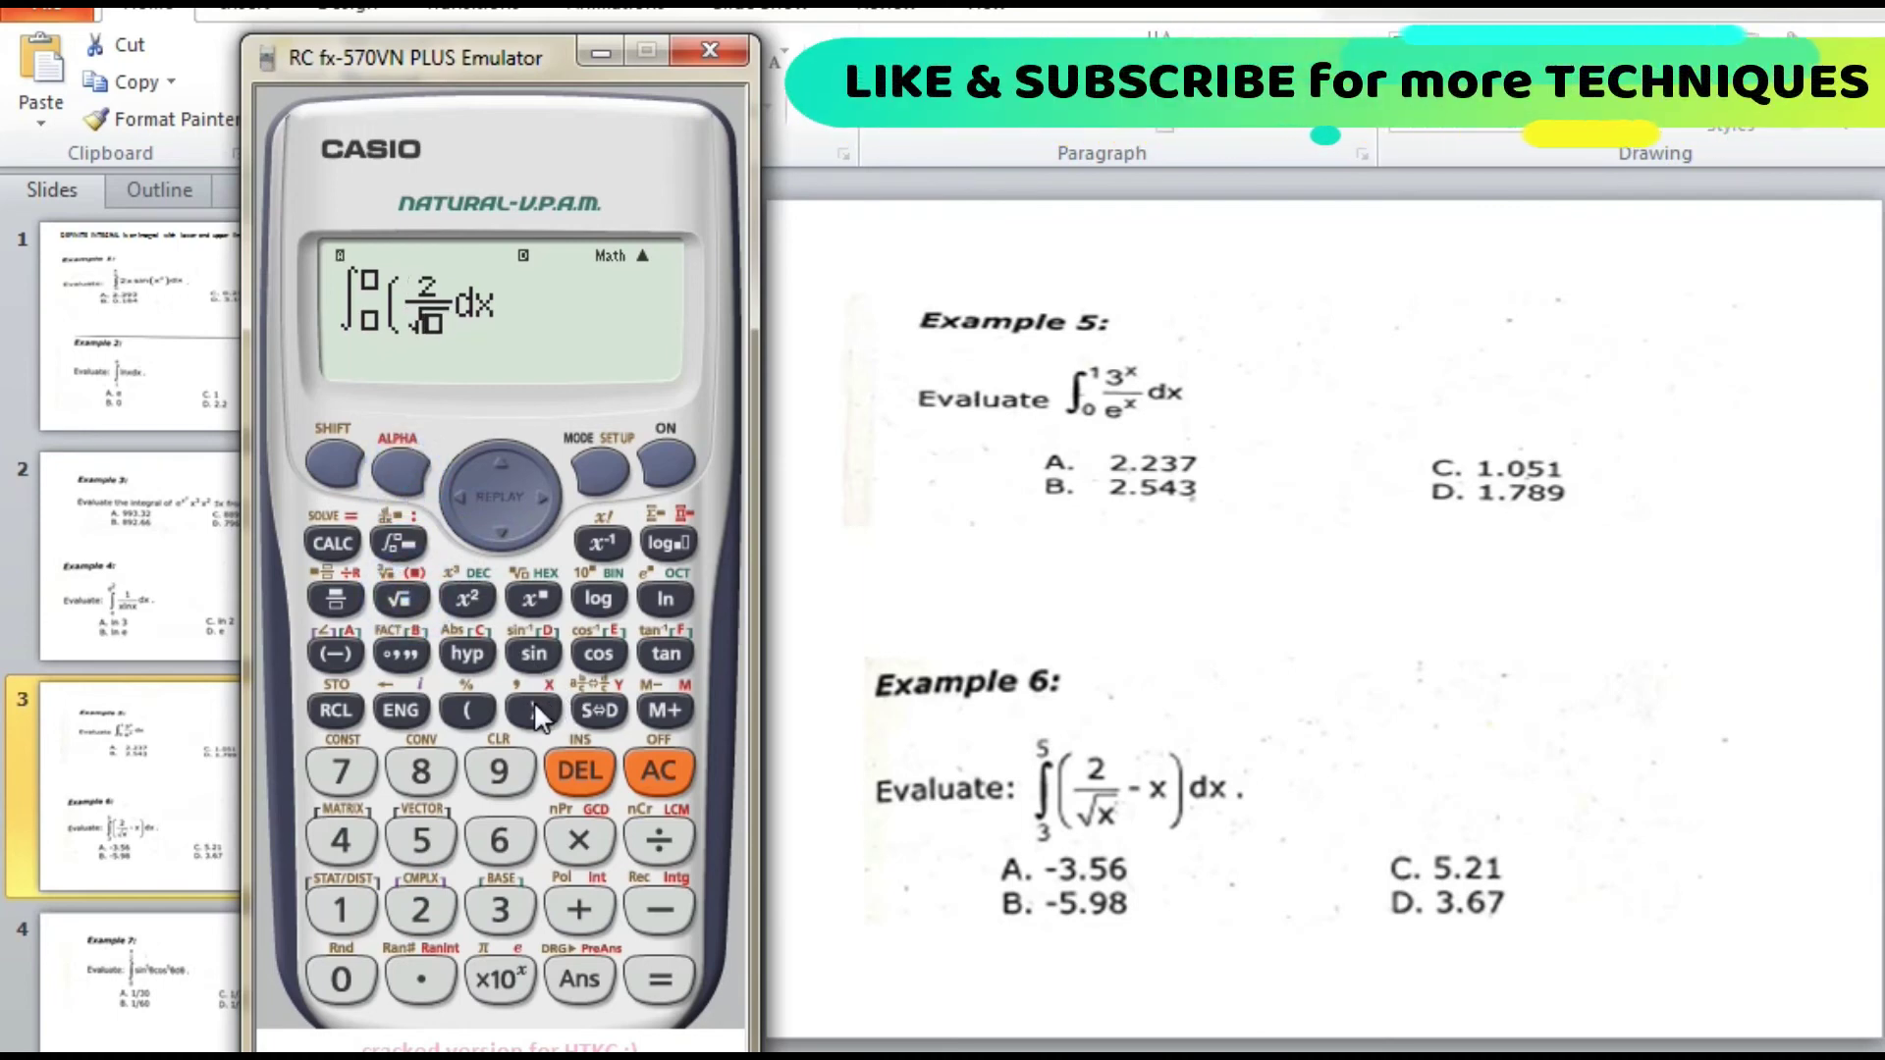
click(533, 710)
click(545, 497)
click(544, 498)
click(656, 910)
click(411, 501)
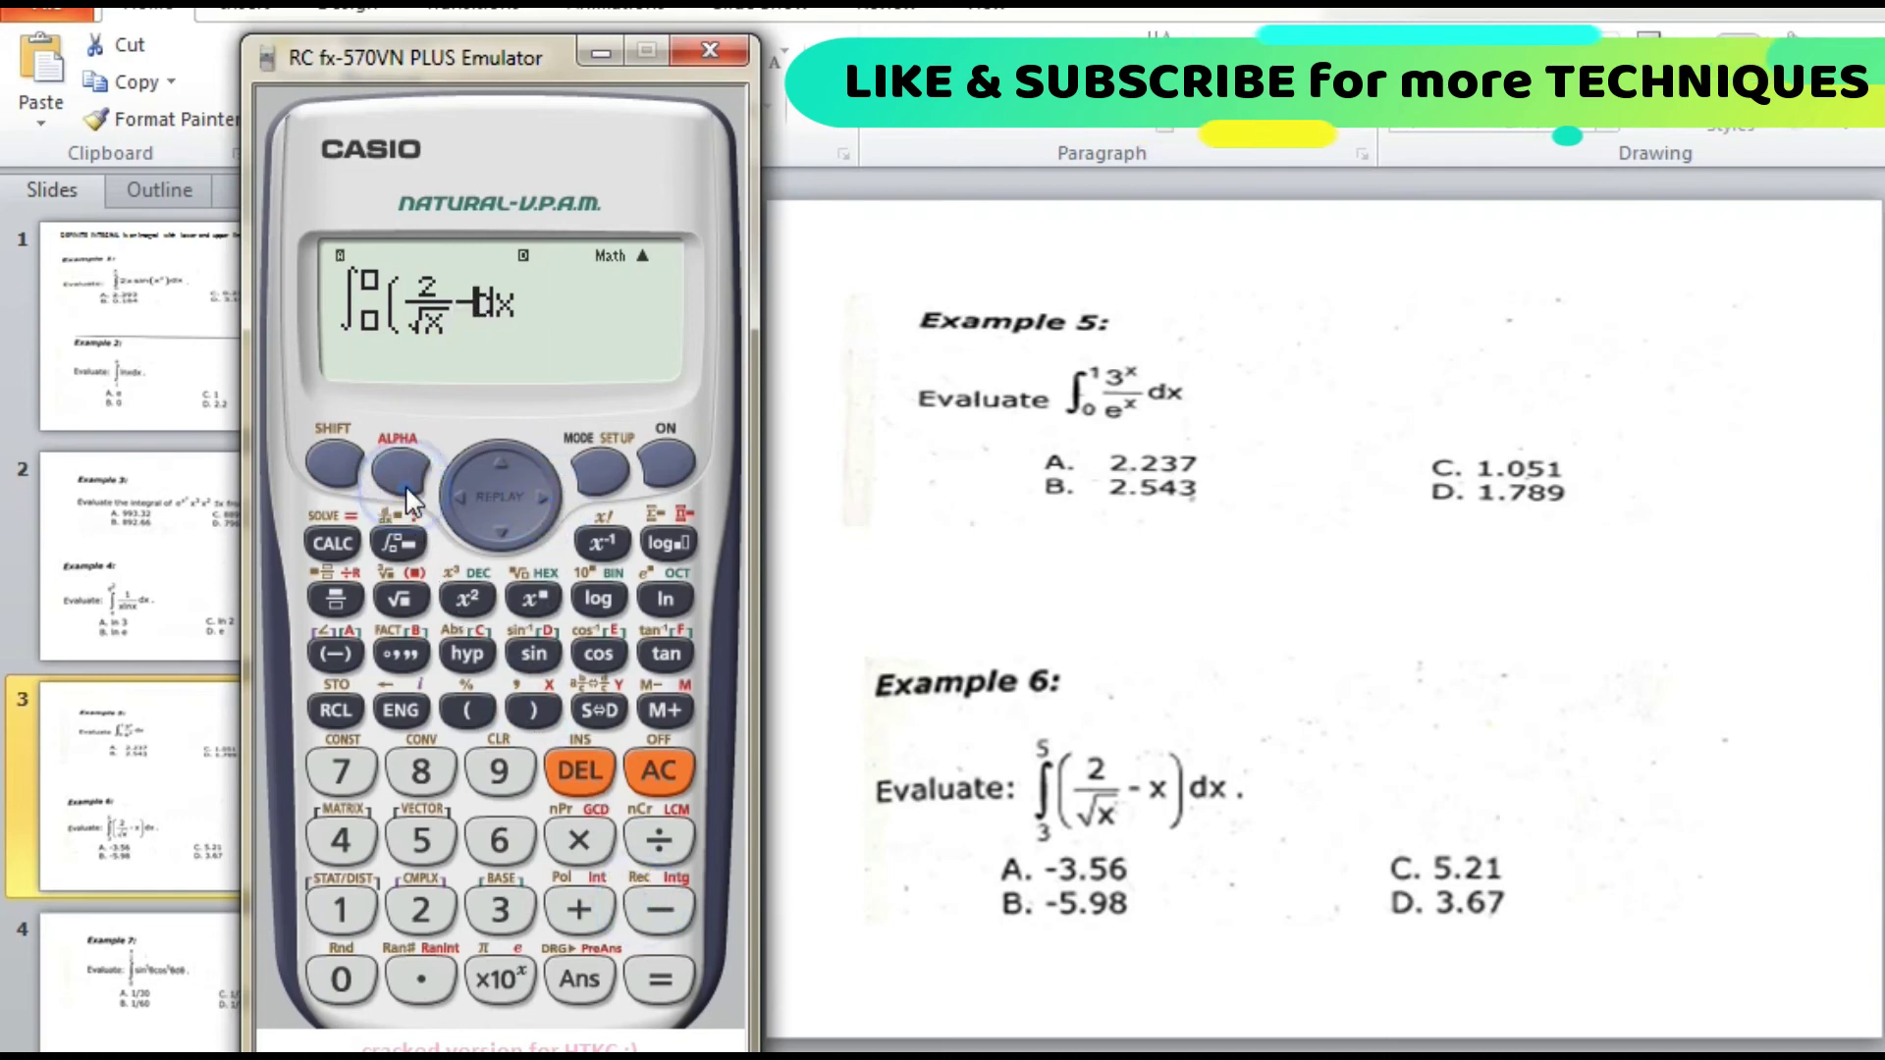
click(529, 707)
click(535, 707)
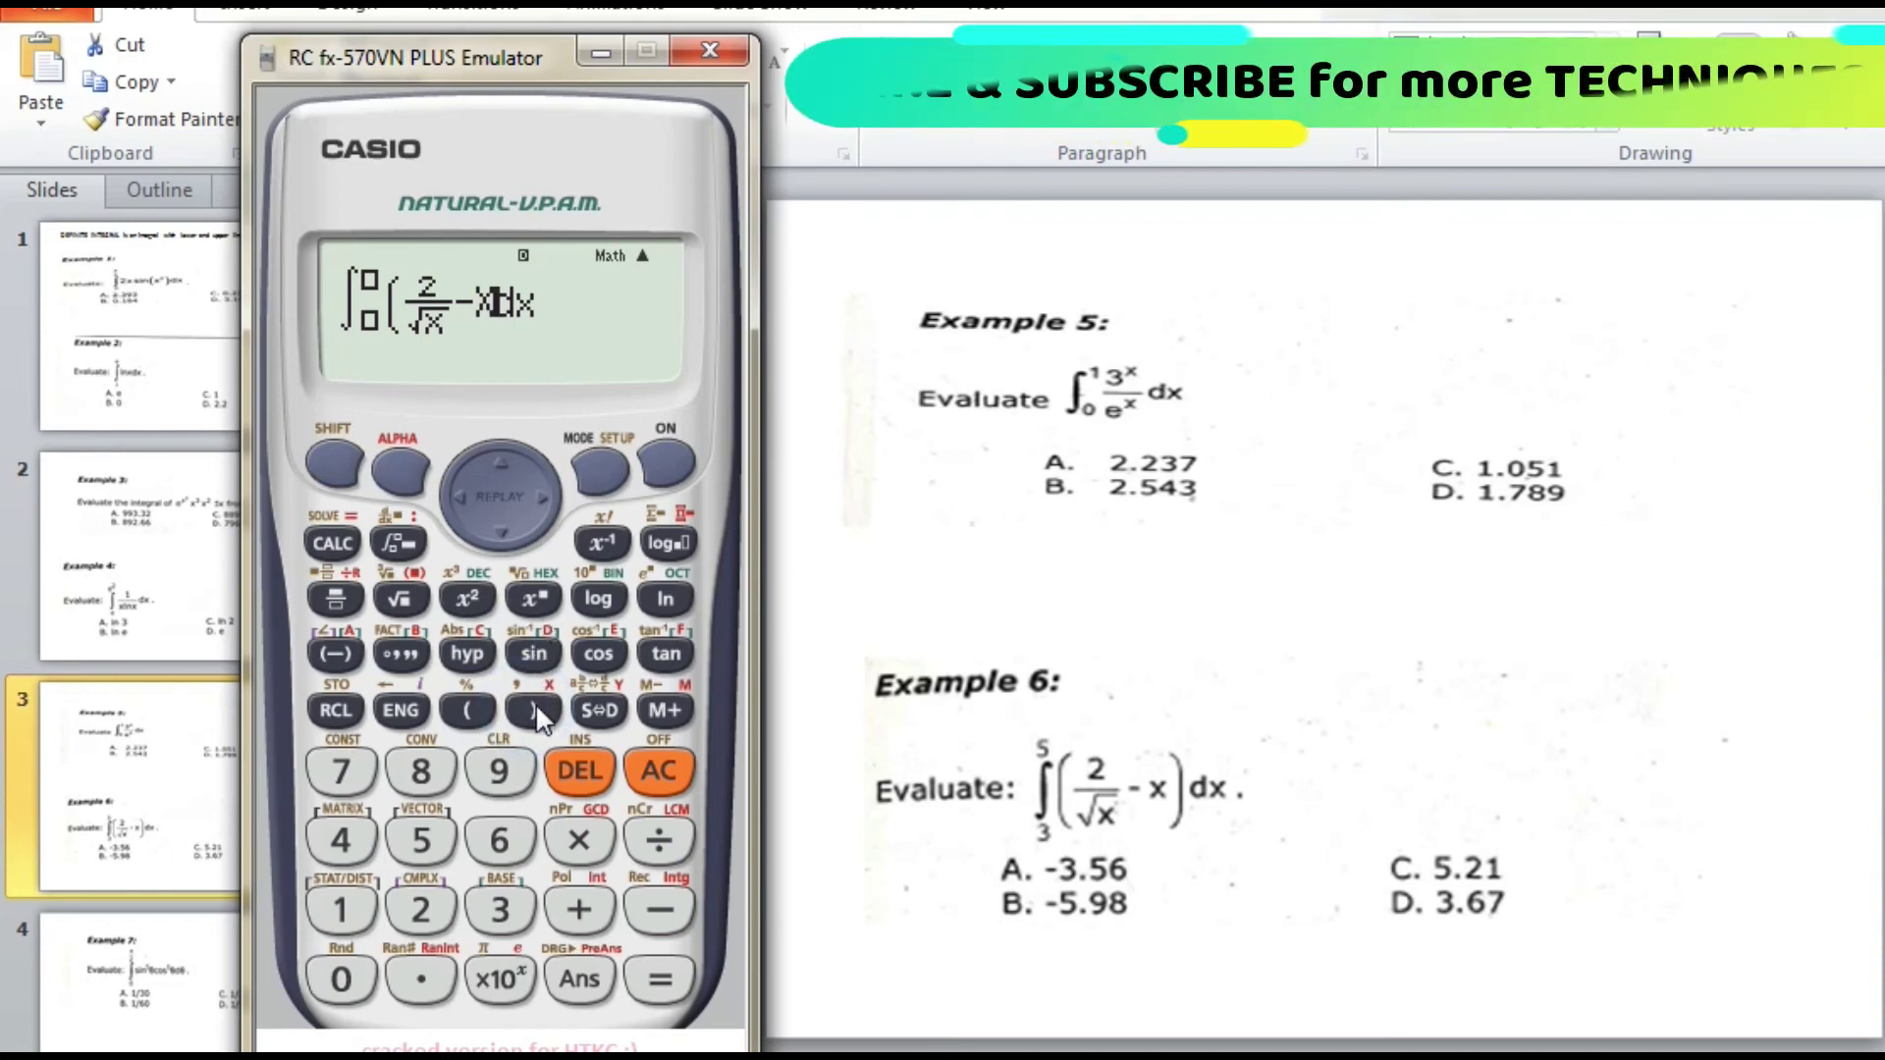
Set limits 3 to 5, evaluate to −5.98393132 (choice B), and show the Example 7 slide
click(544, 499)
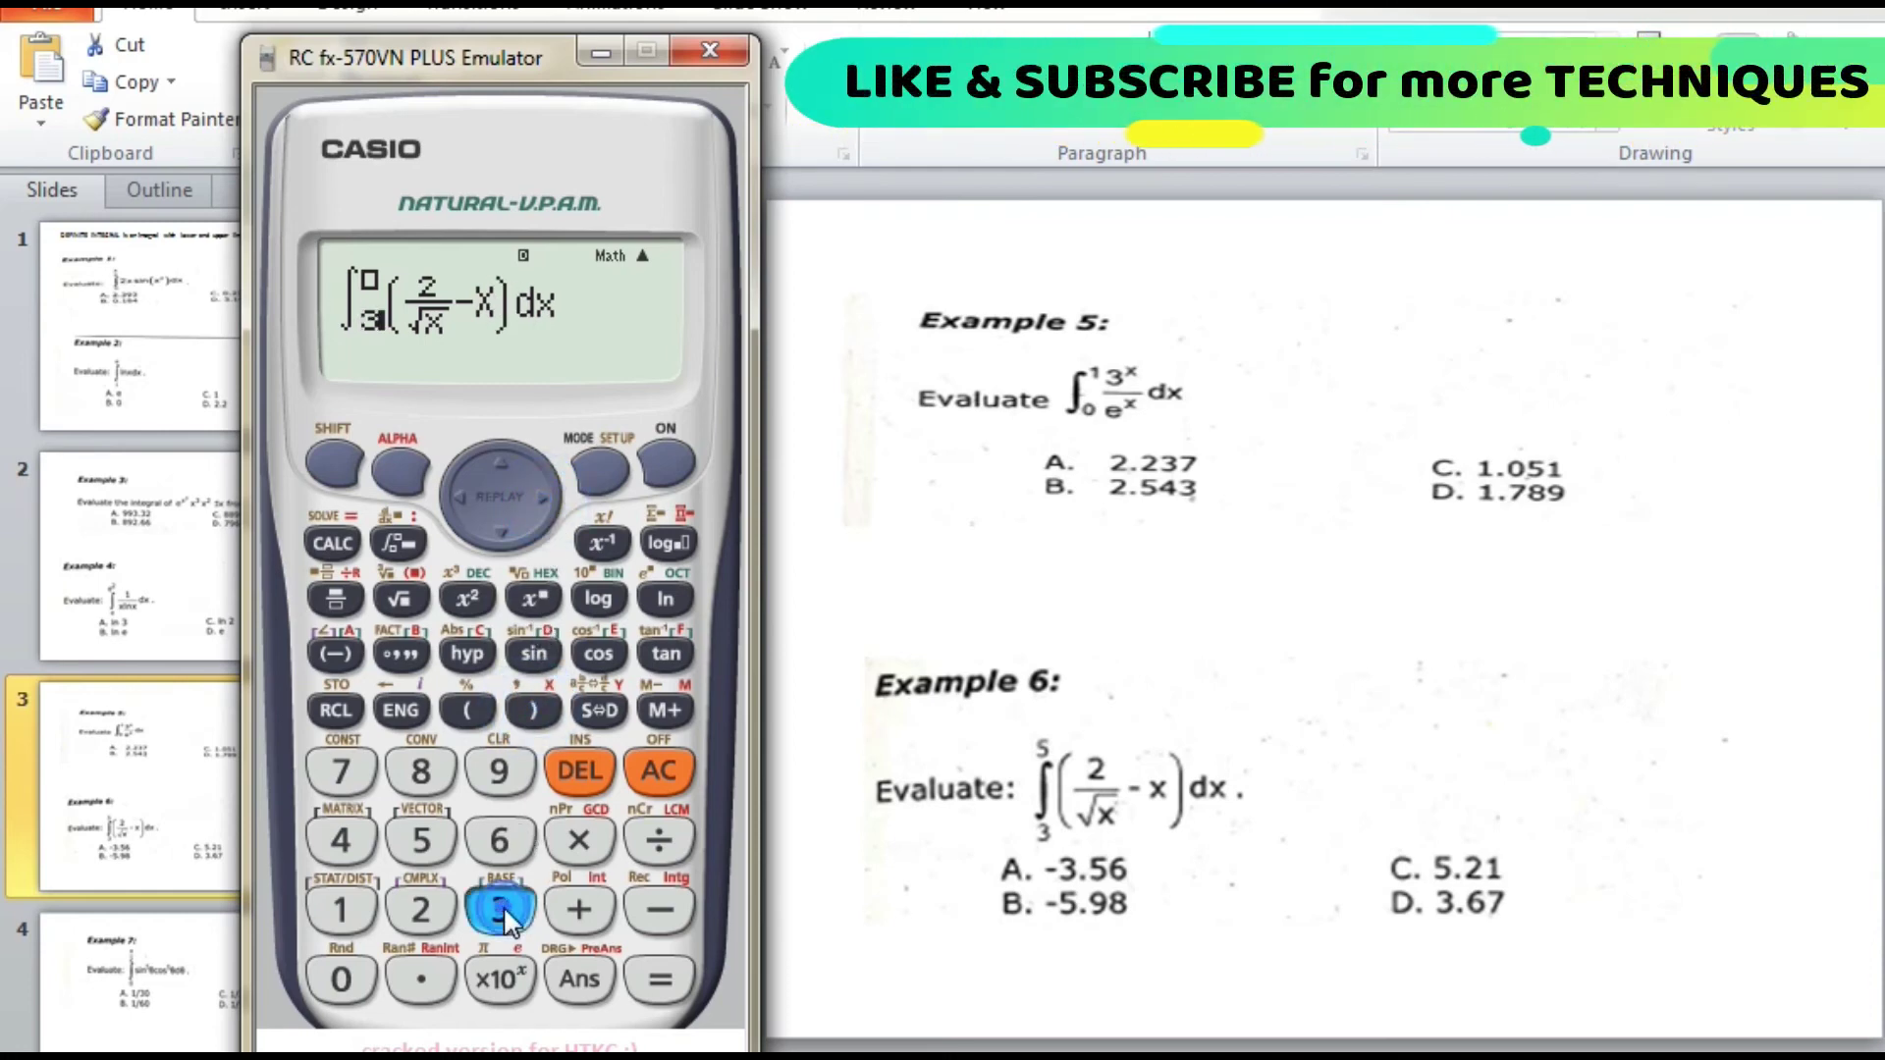
click(509, 454)
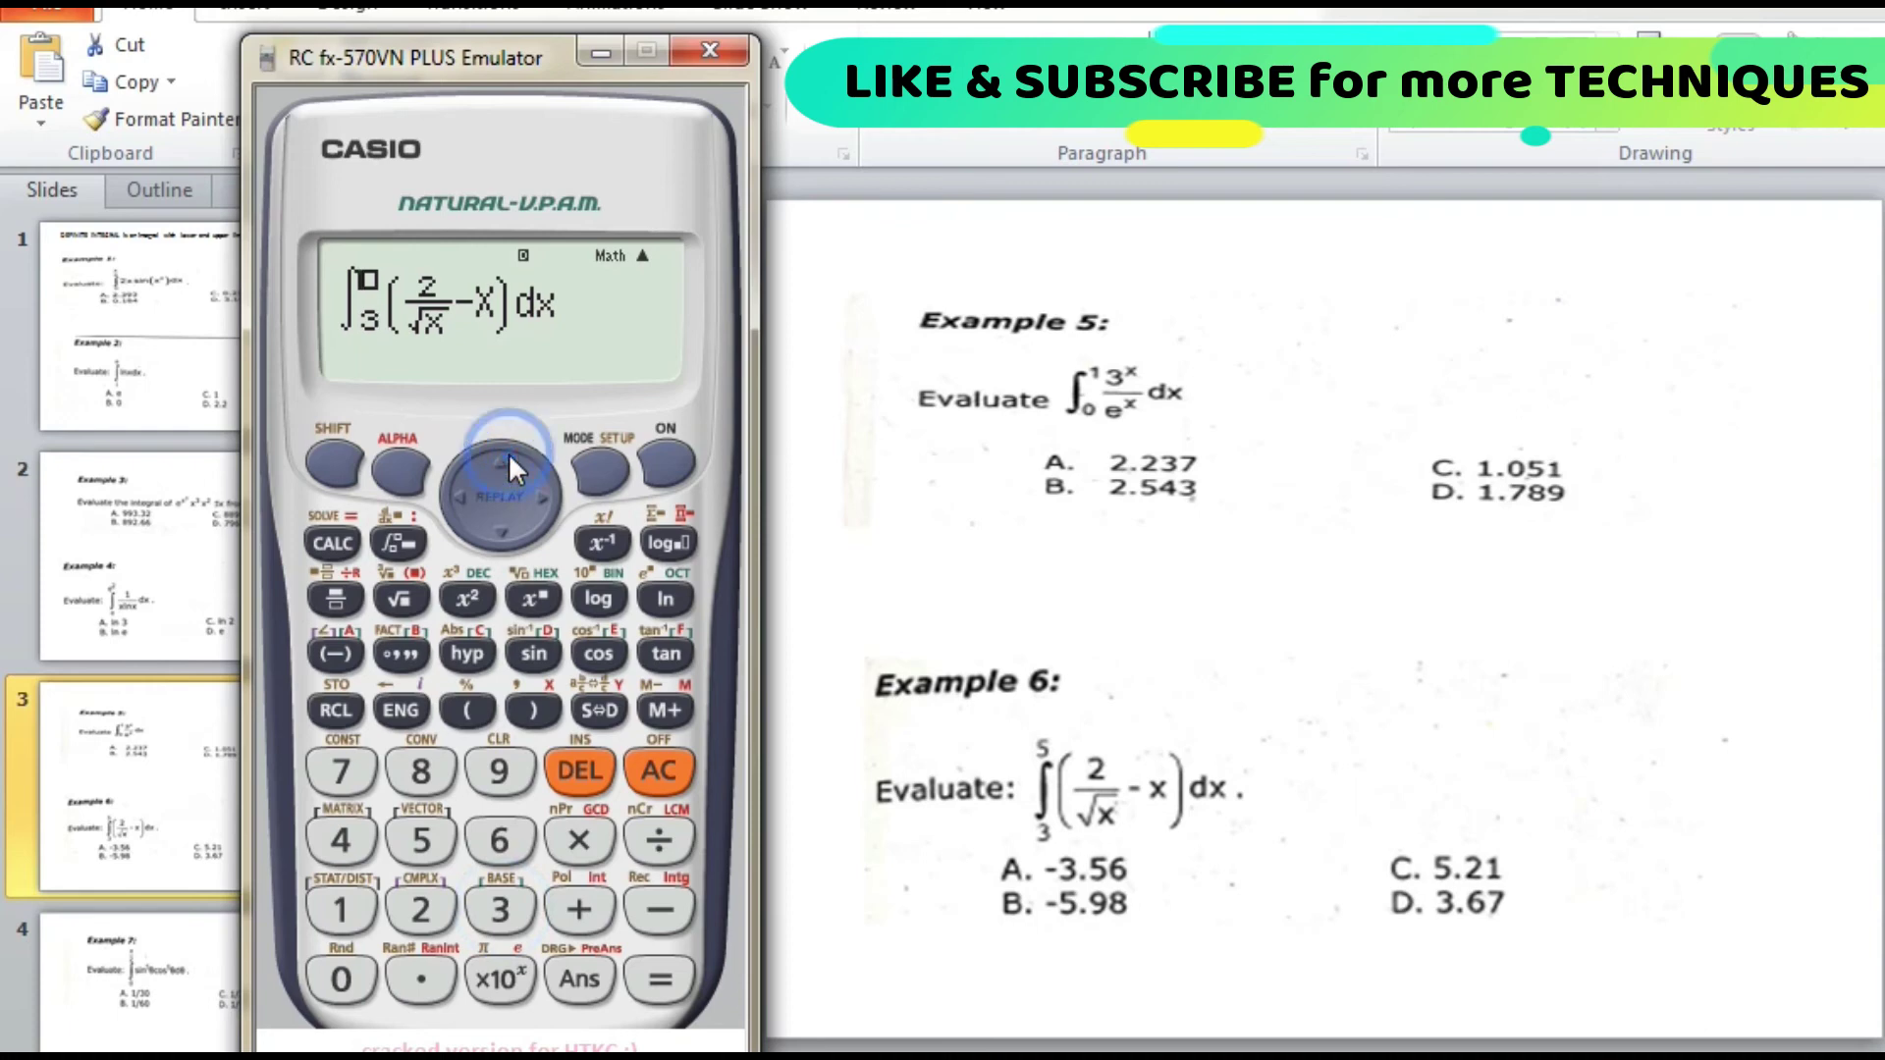
click(422, 836)
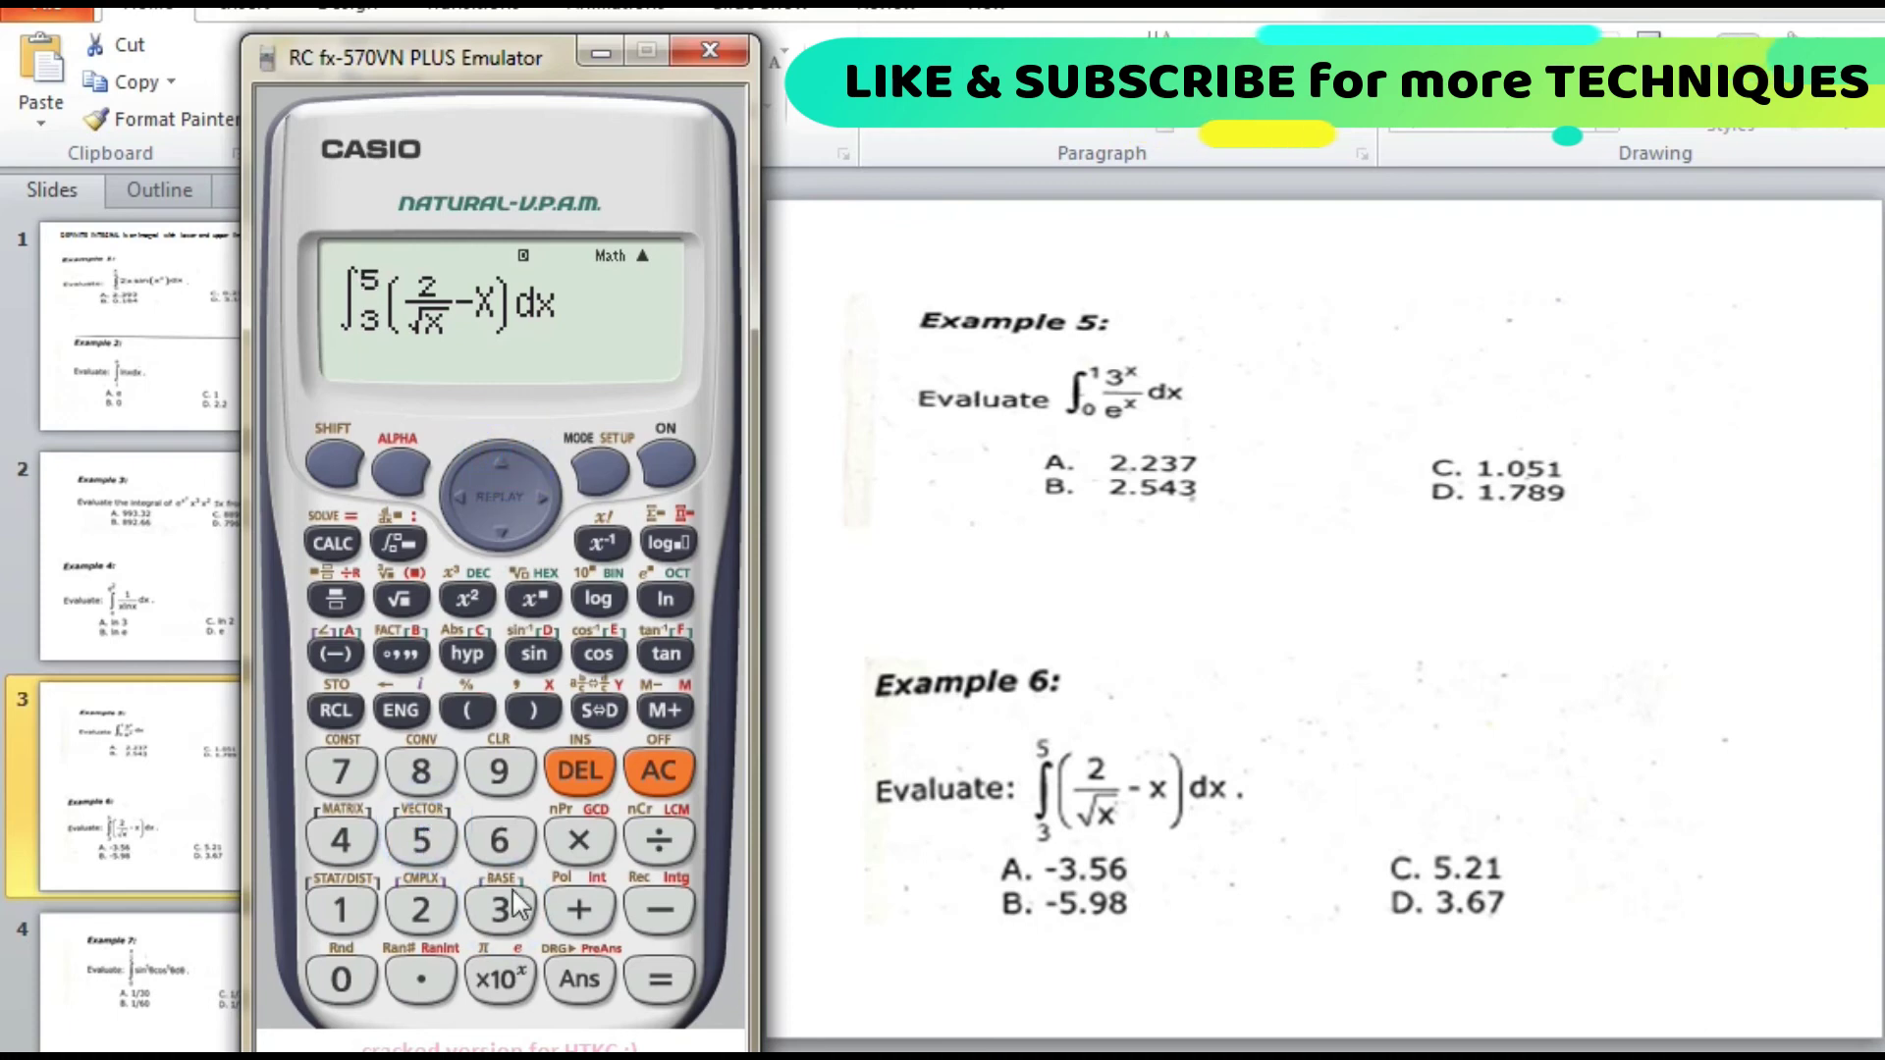
click(656, 980)
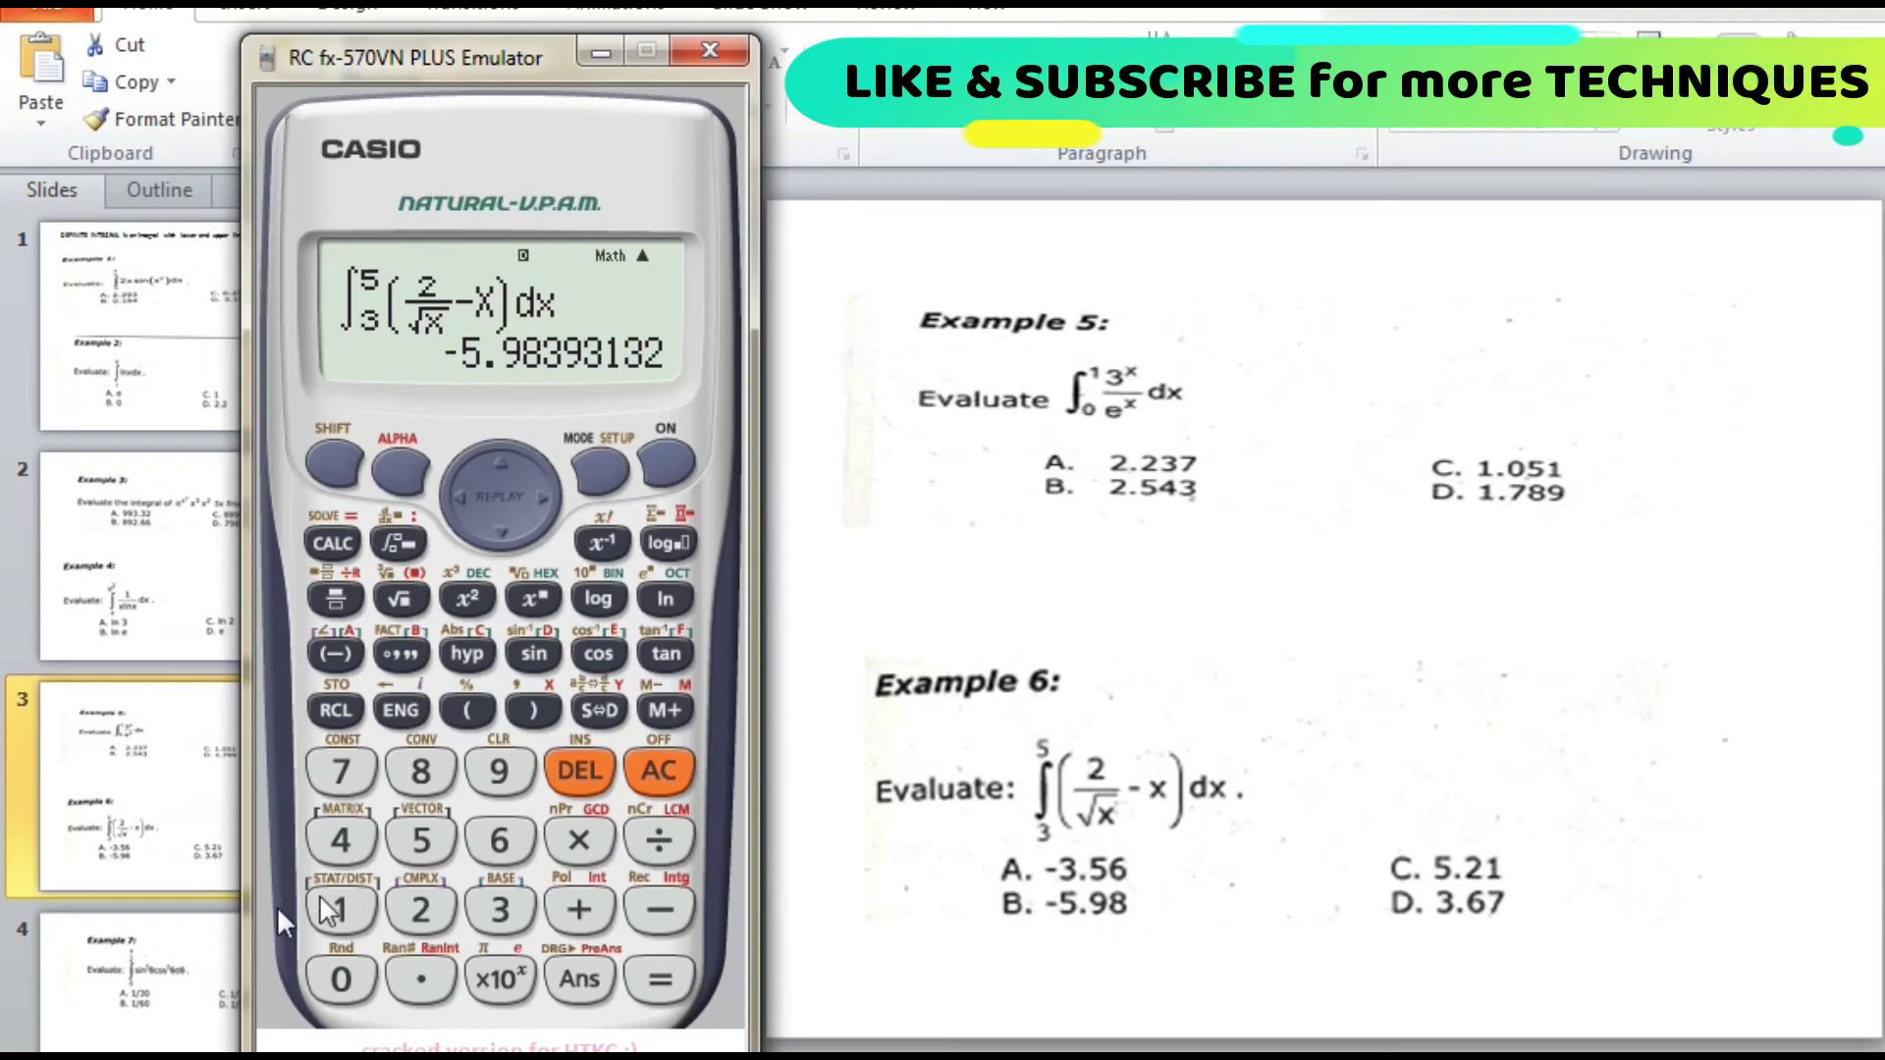
click(160, 960)
click(167, 973)
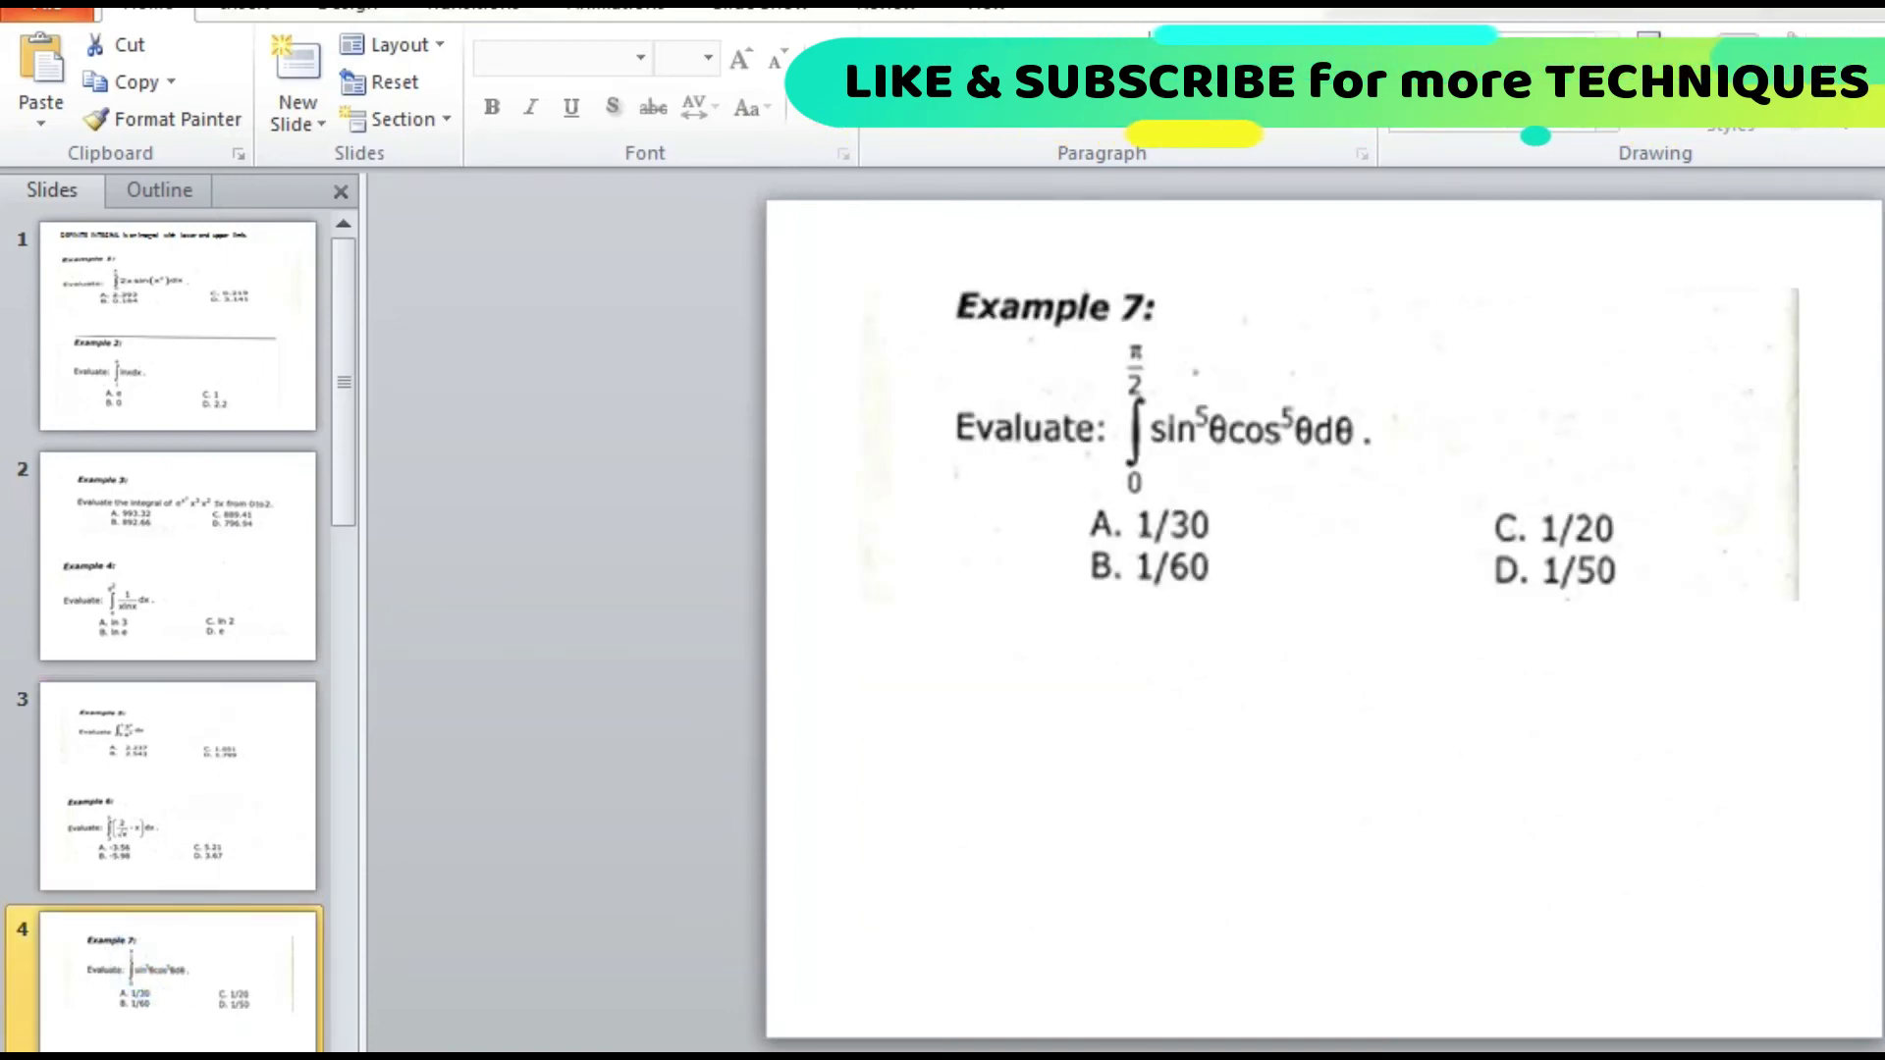
Bring the calculator emulator back in front of the Example 7 slide
key(alt+Tab)
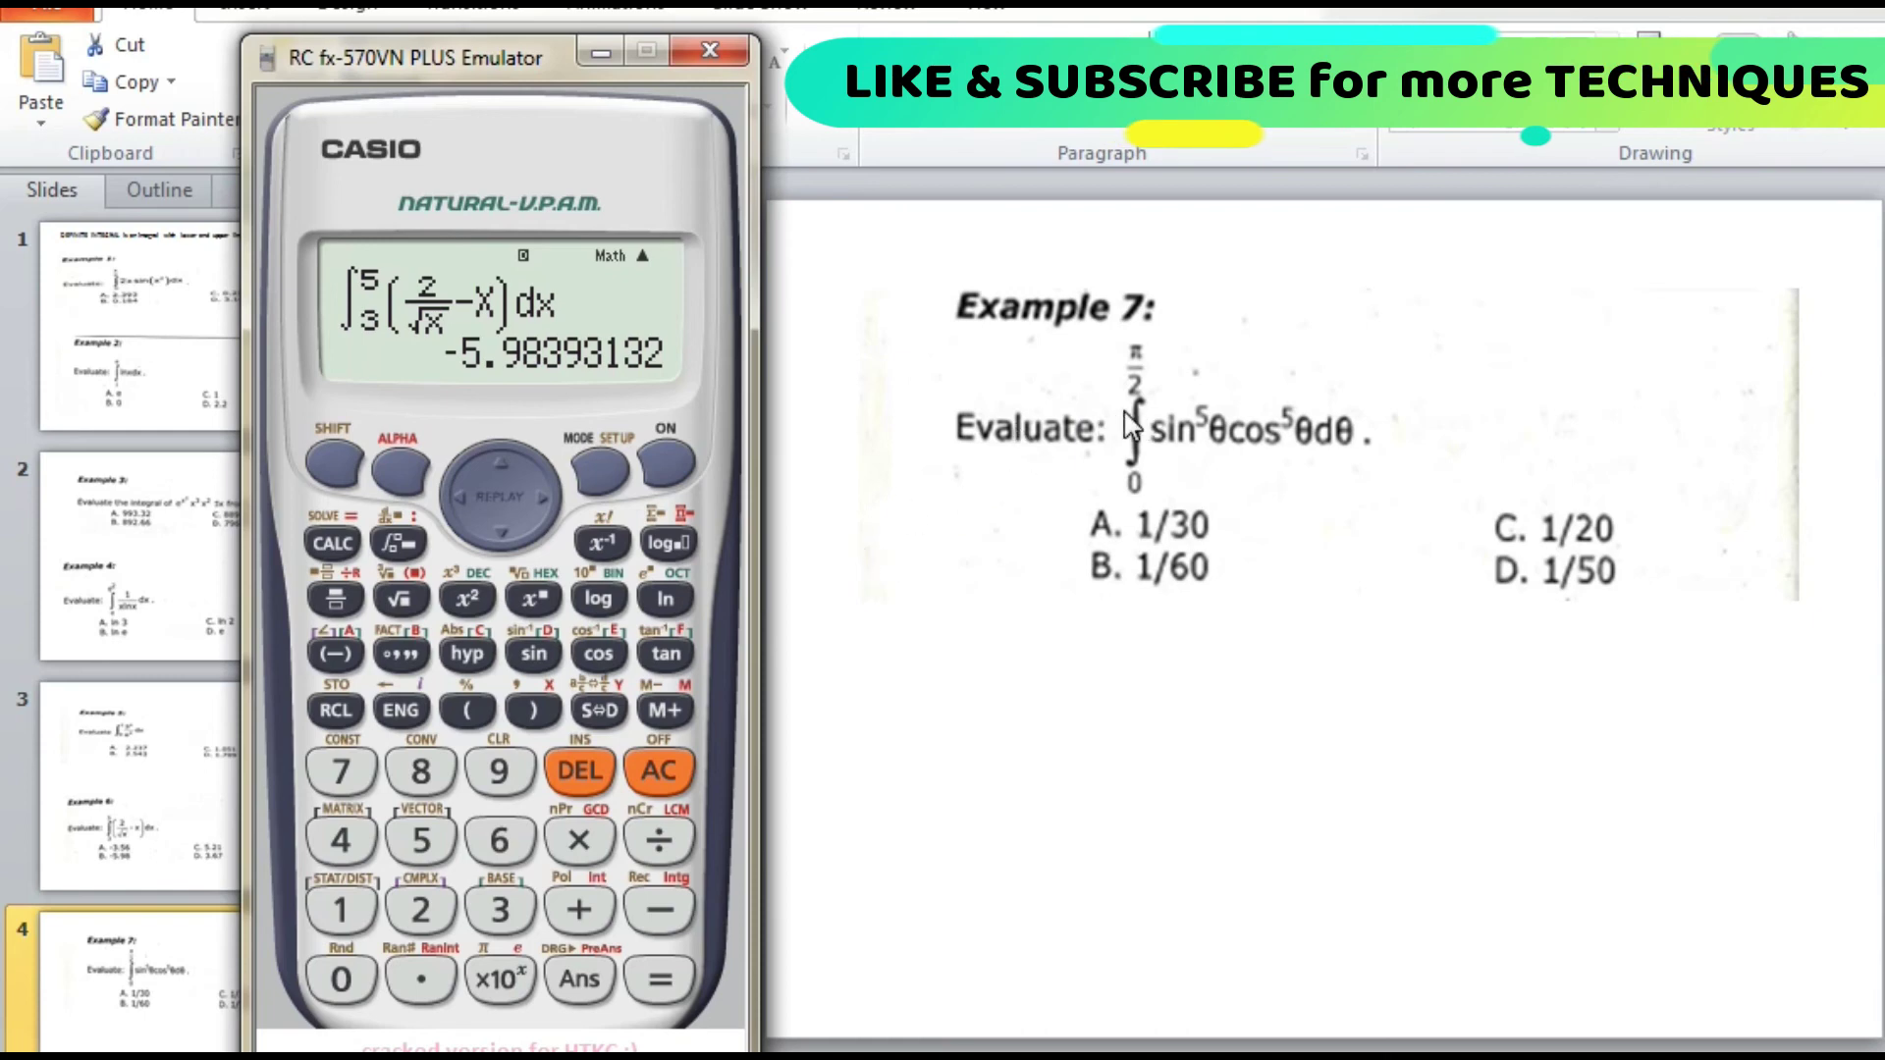
Switch the calculator's angle unit to radians
click(337, 462)
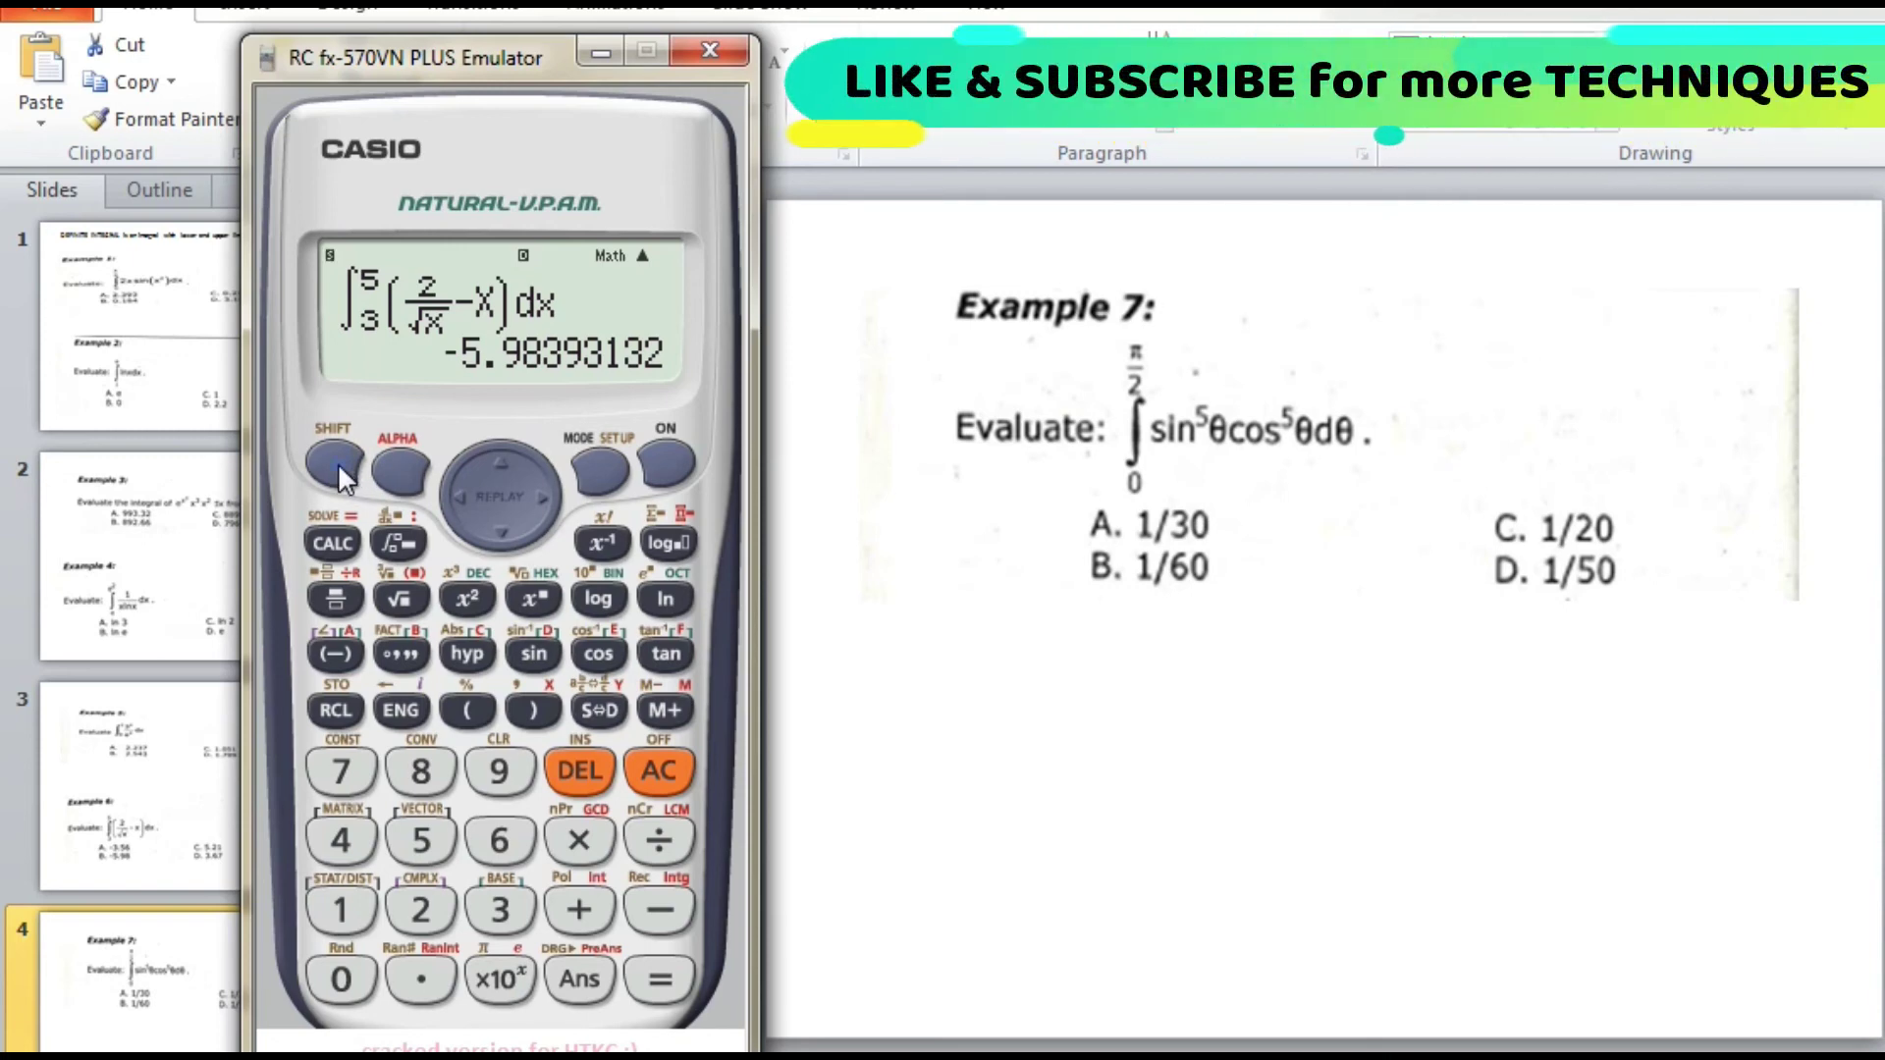
click(617, 459)
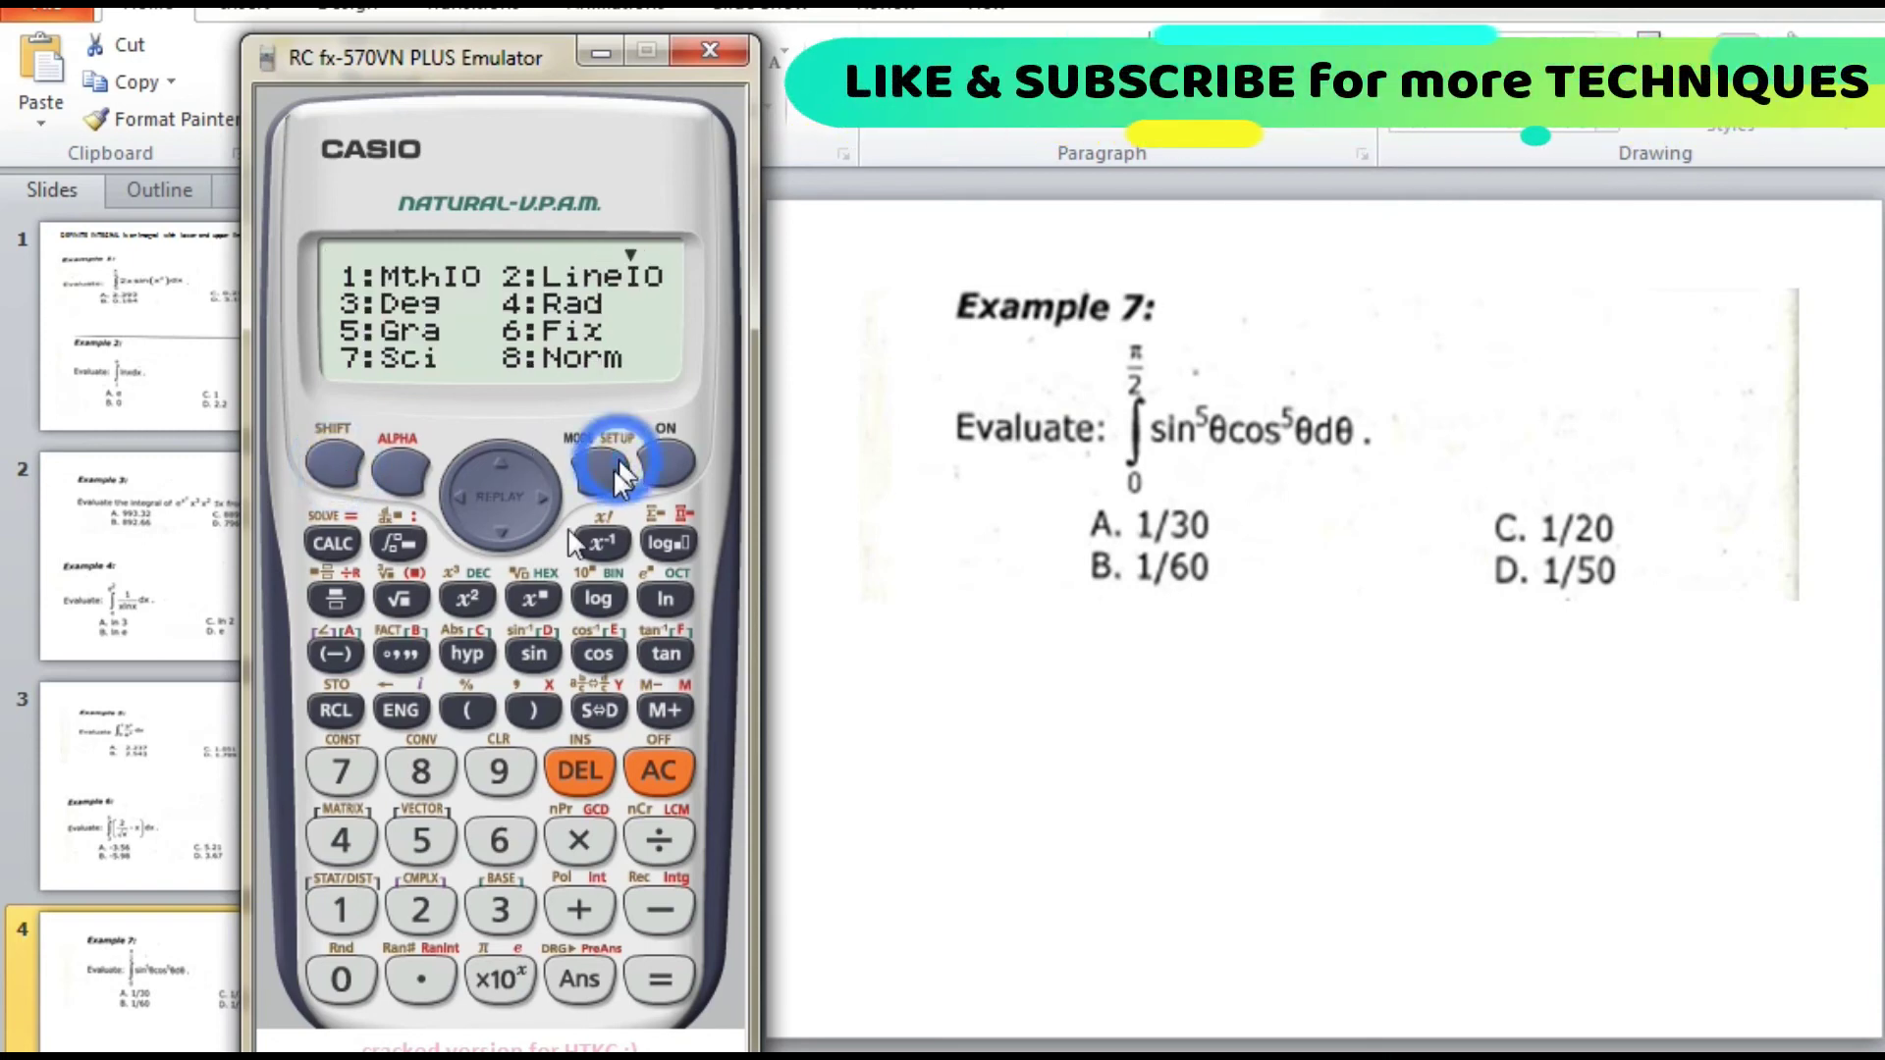
click(346, 840)
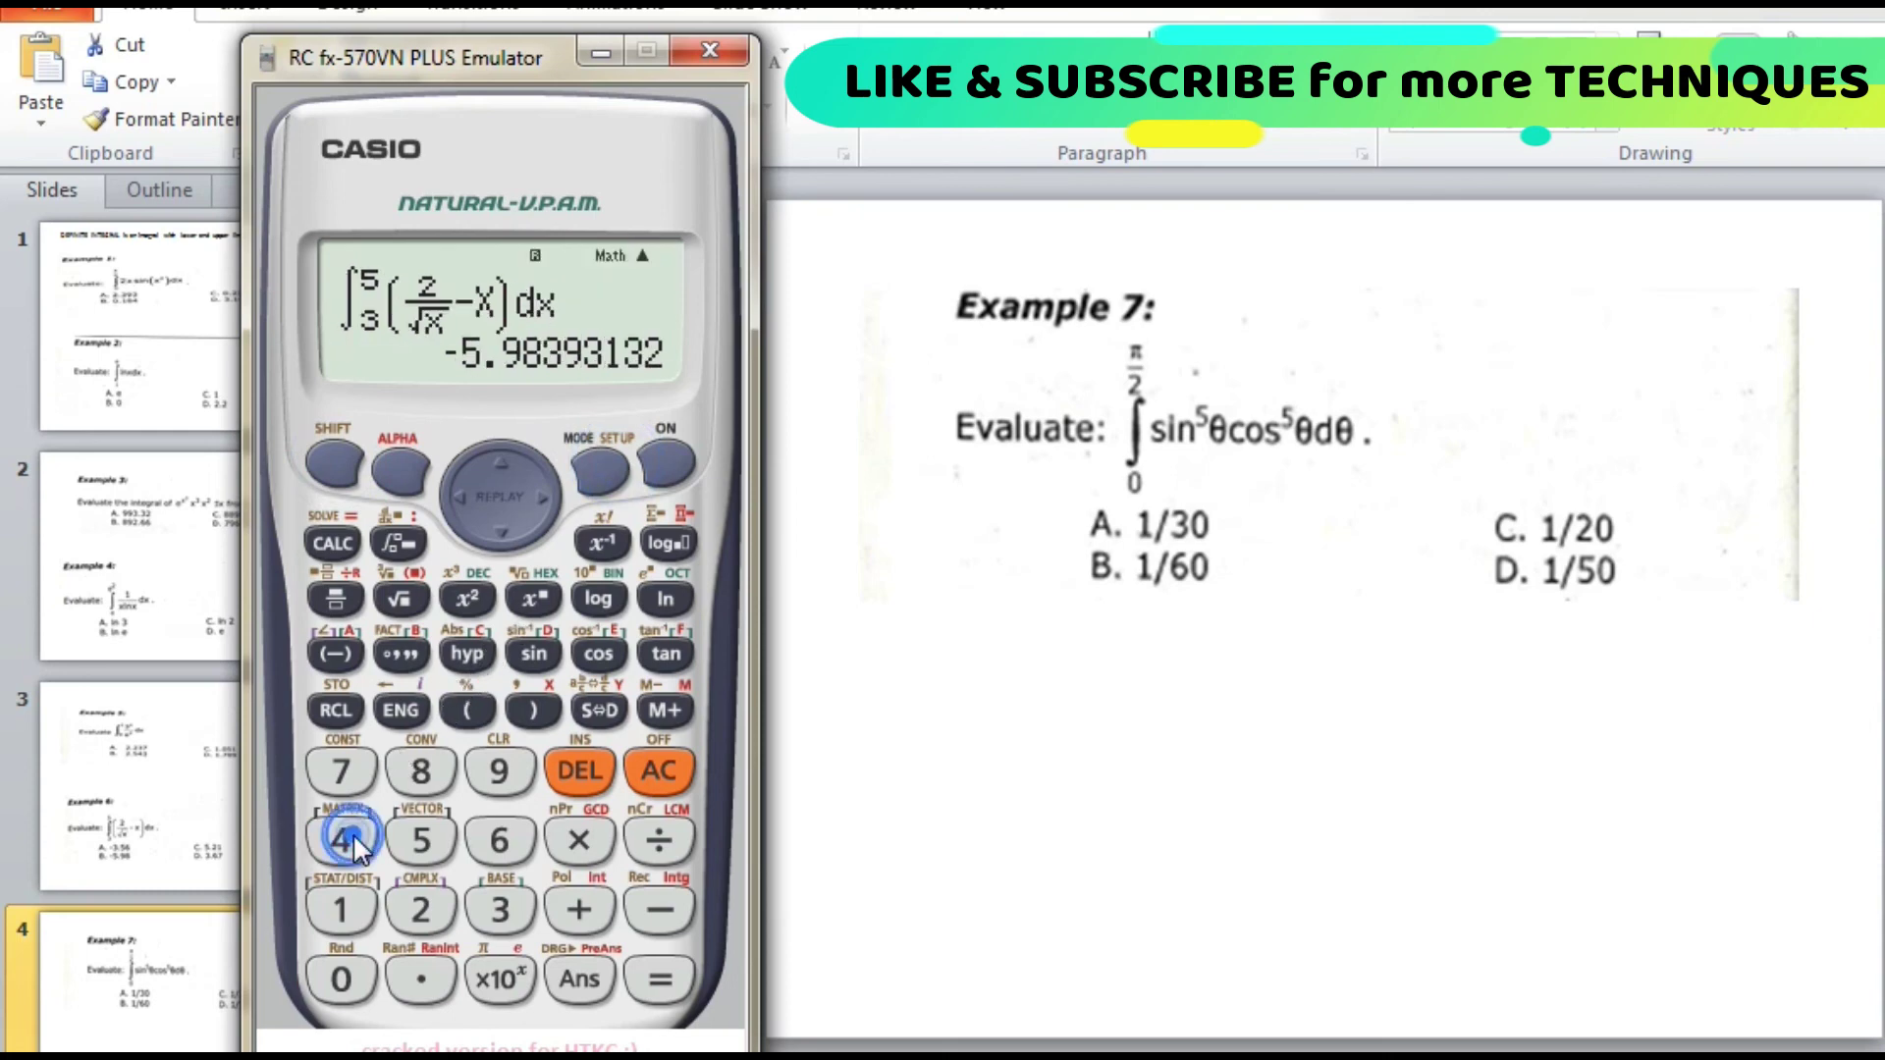
Start a new integral with integrand sin(X)^5·cos(X)^5
click(395, 540)
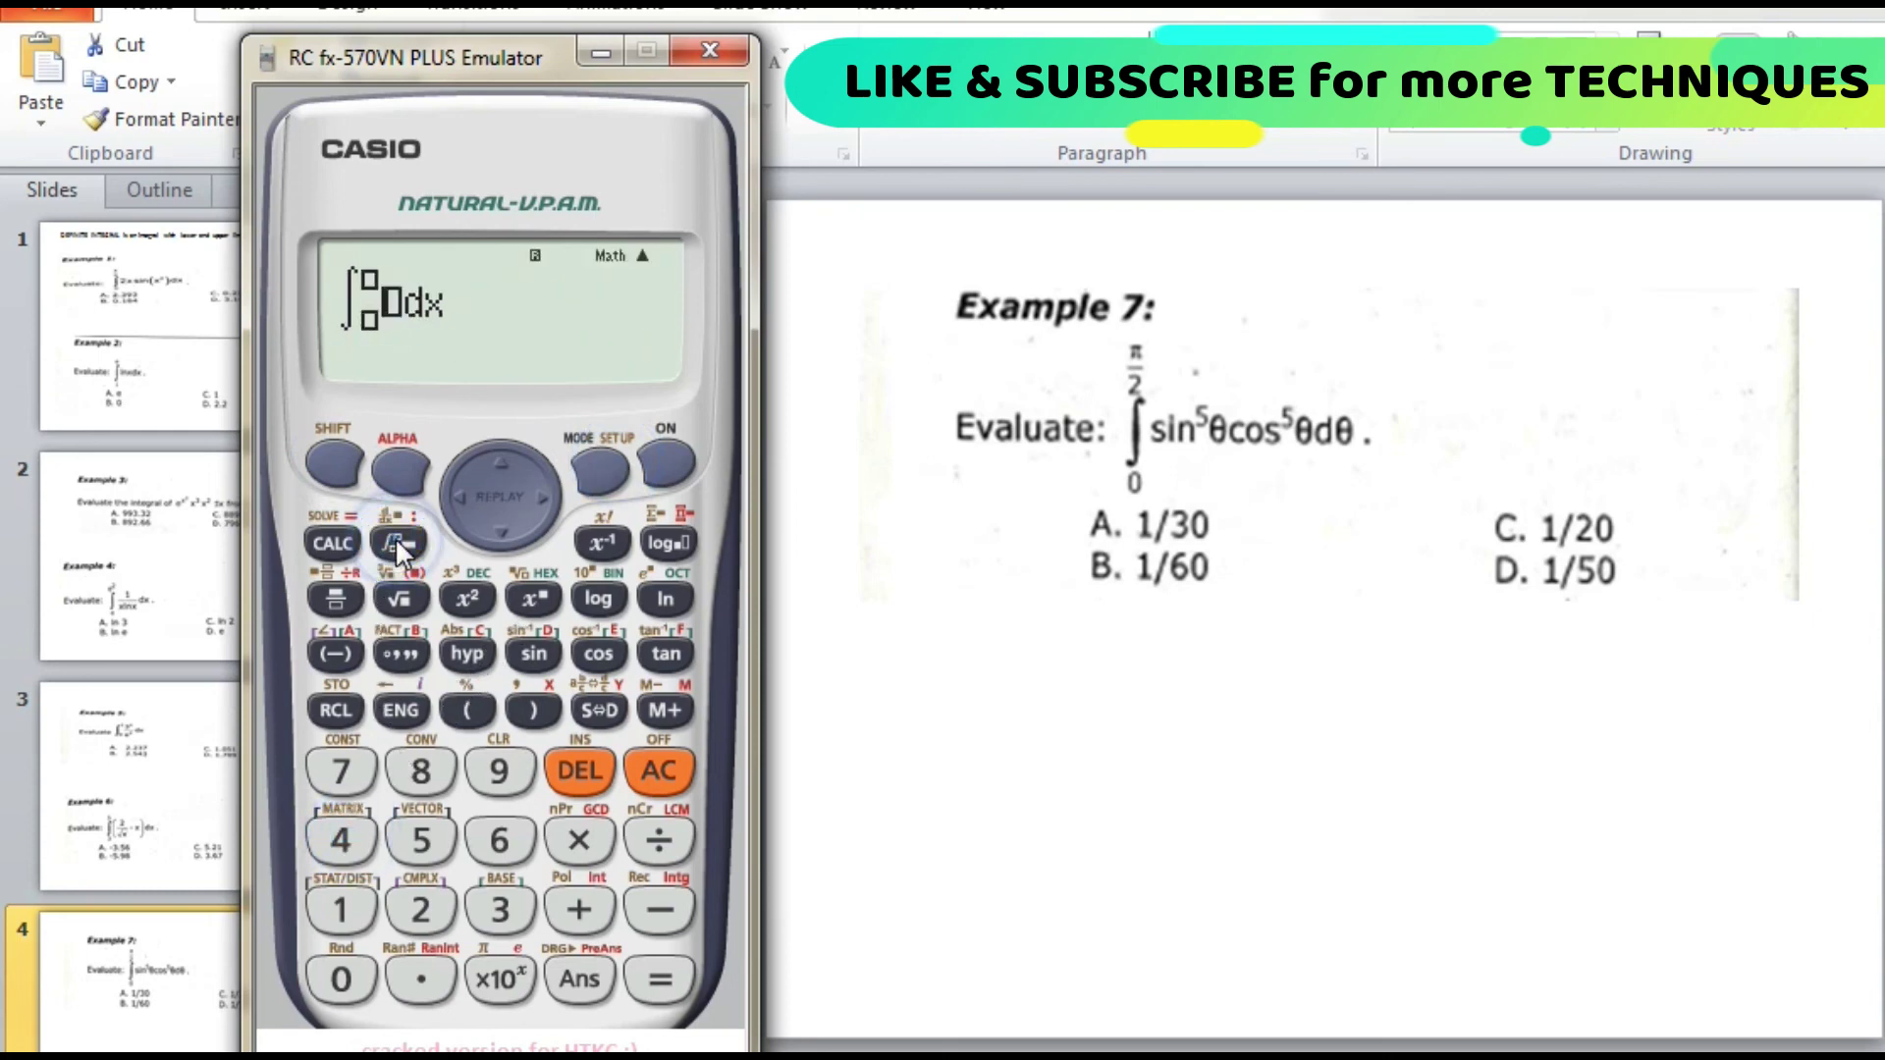
click(518, 645)
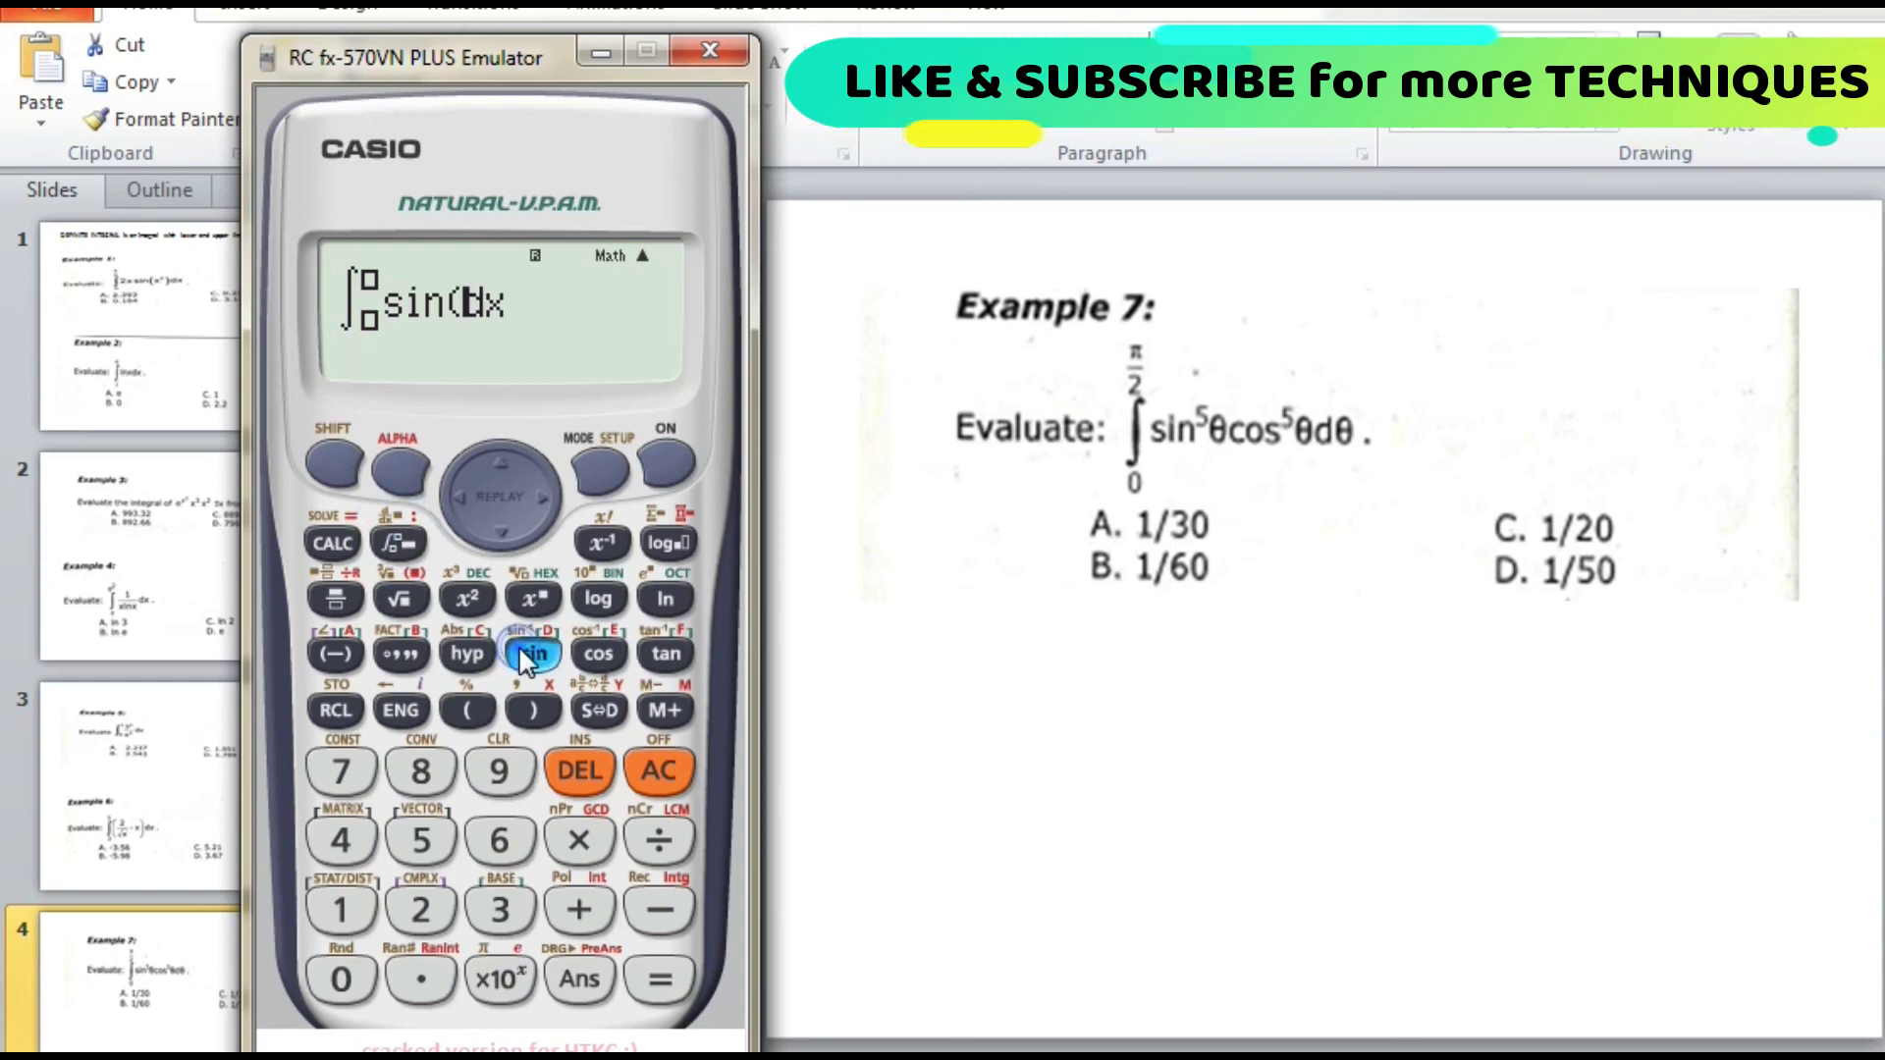
click(394, 469)
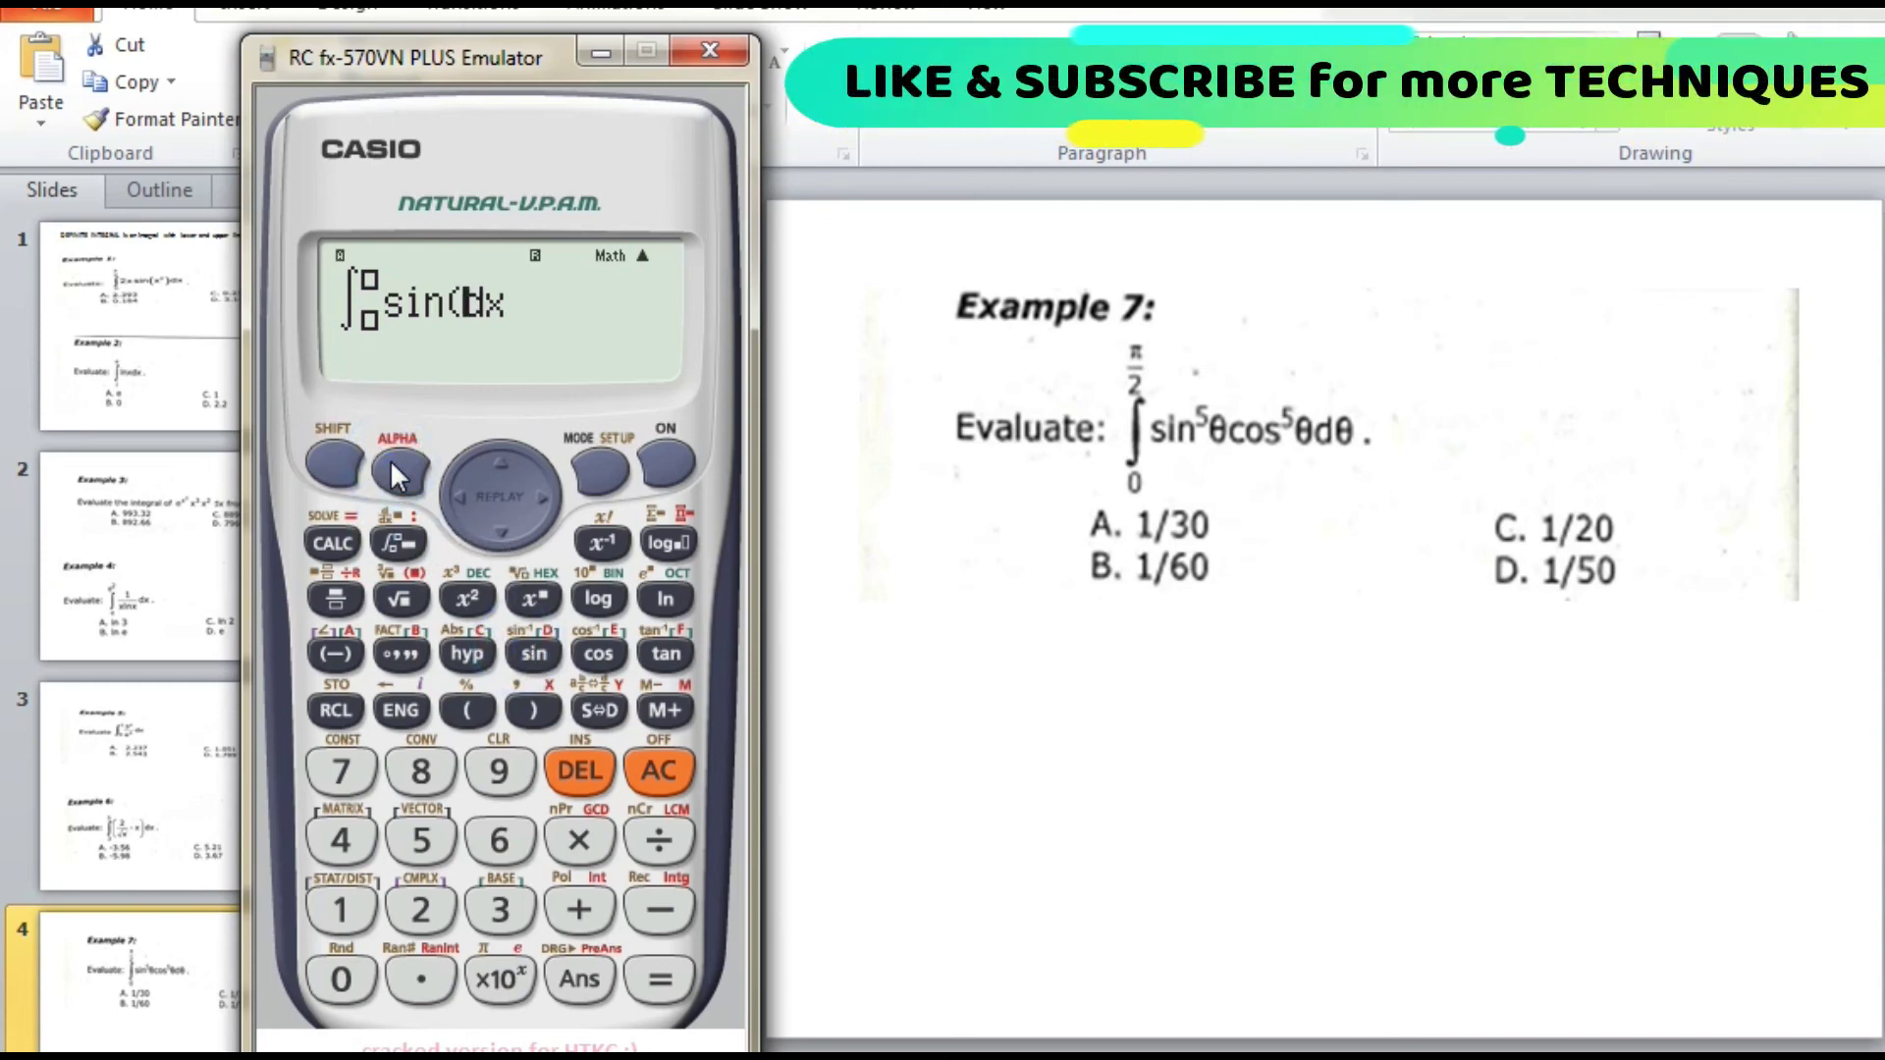
click(538, 699)
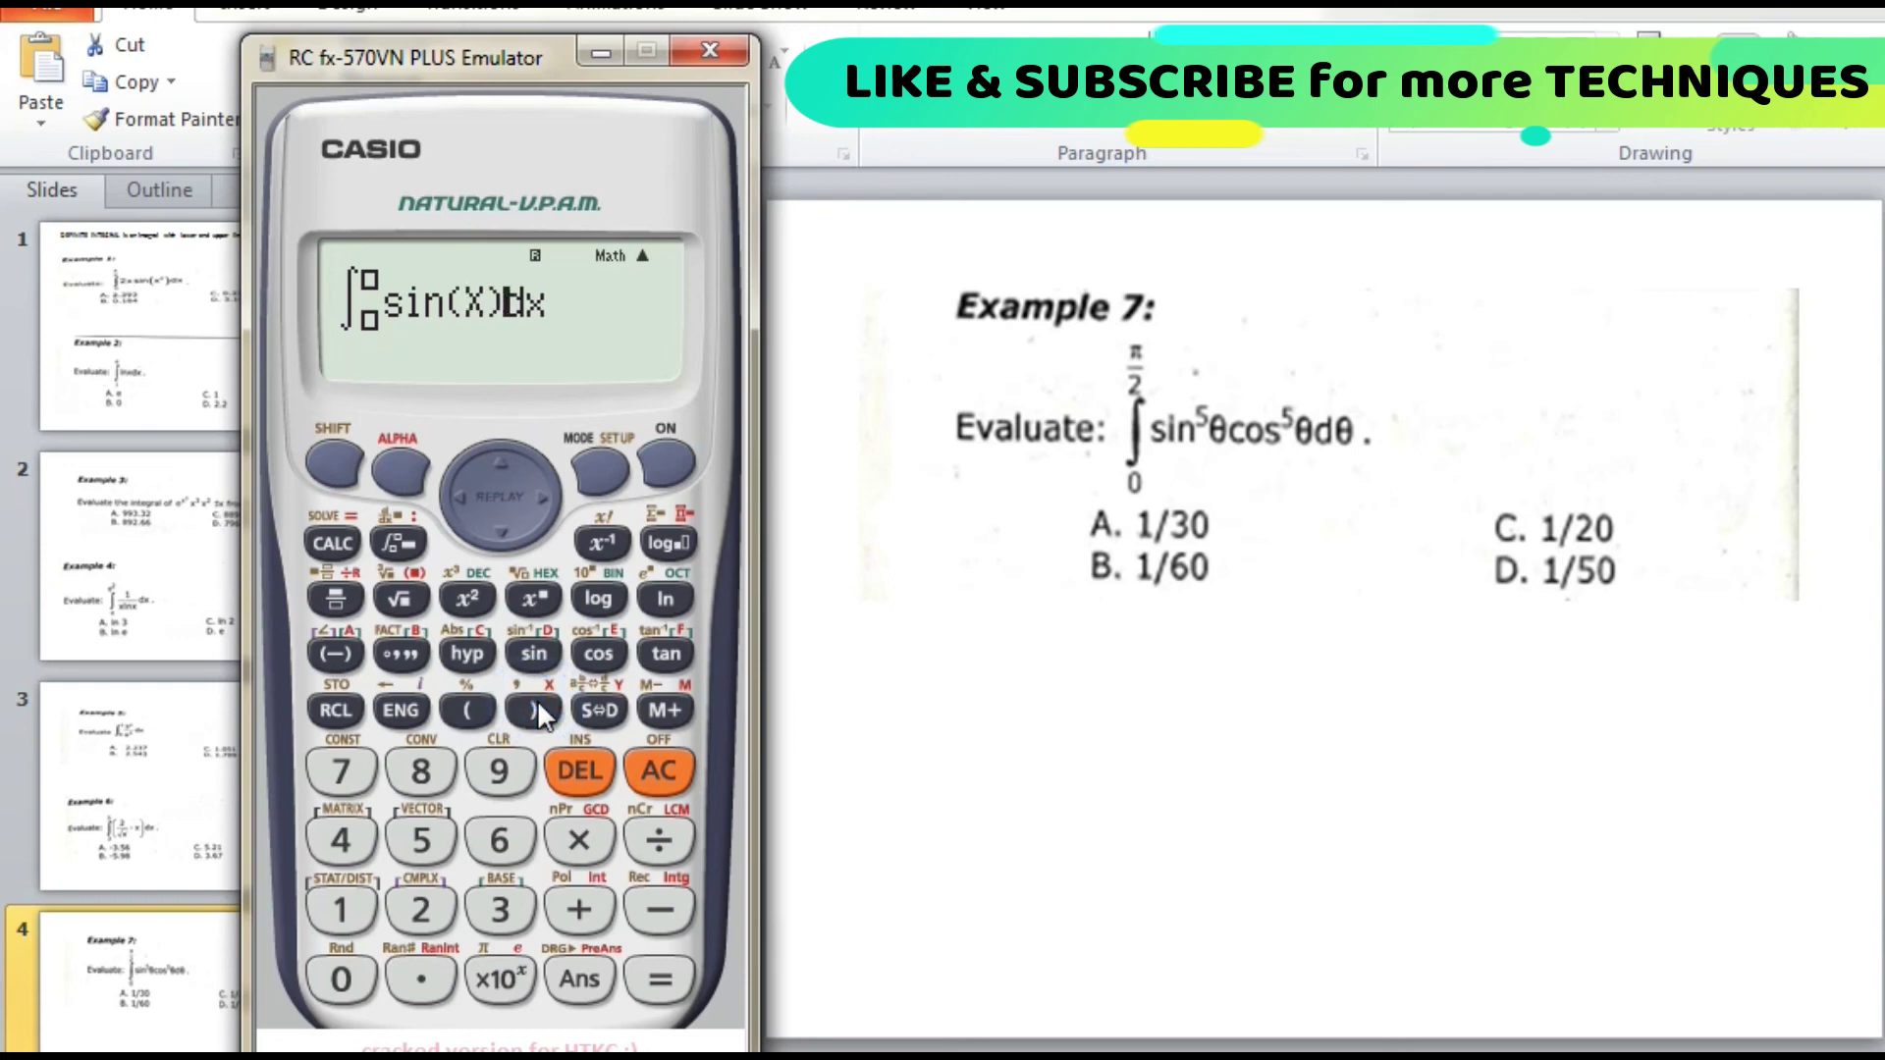
click(530, 589)
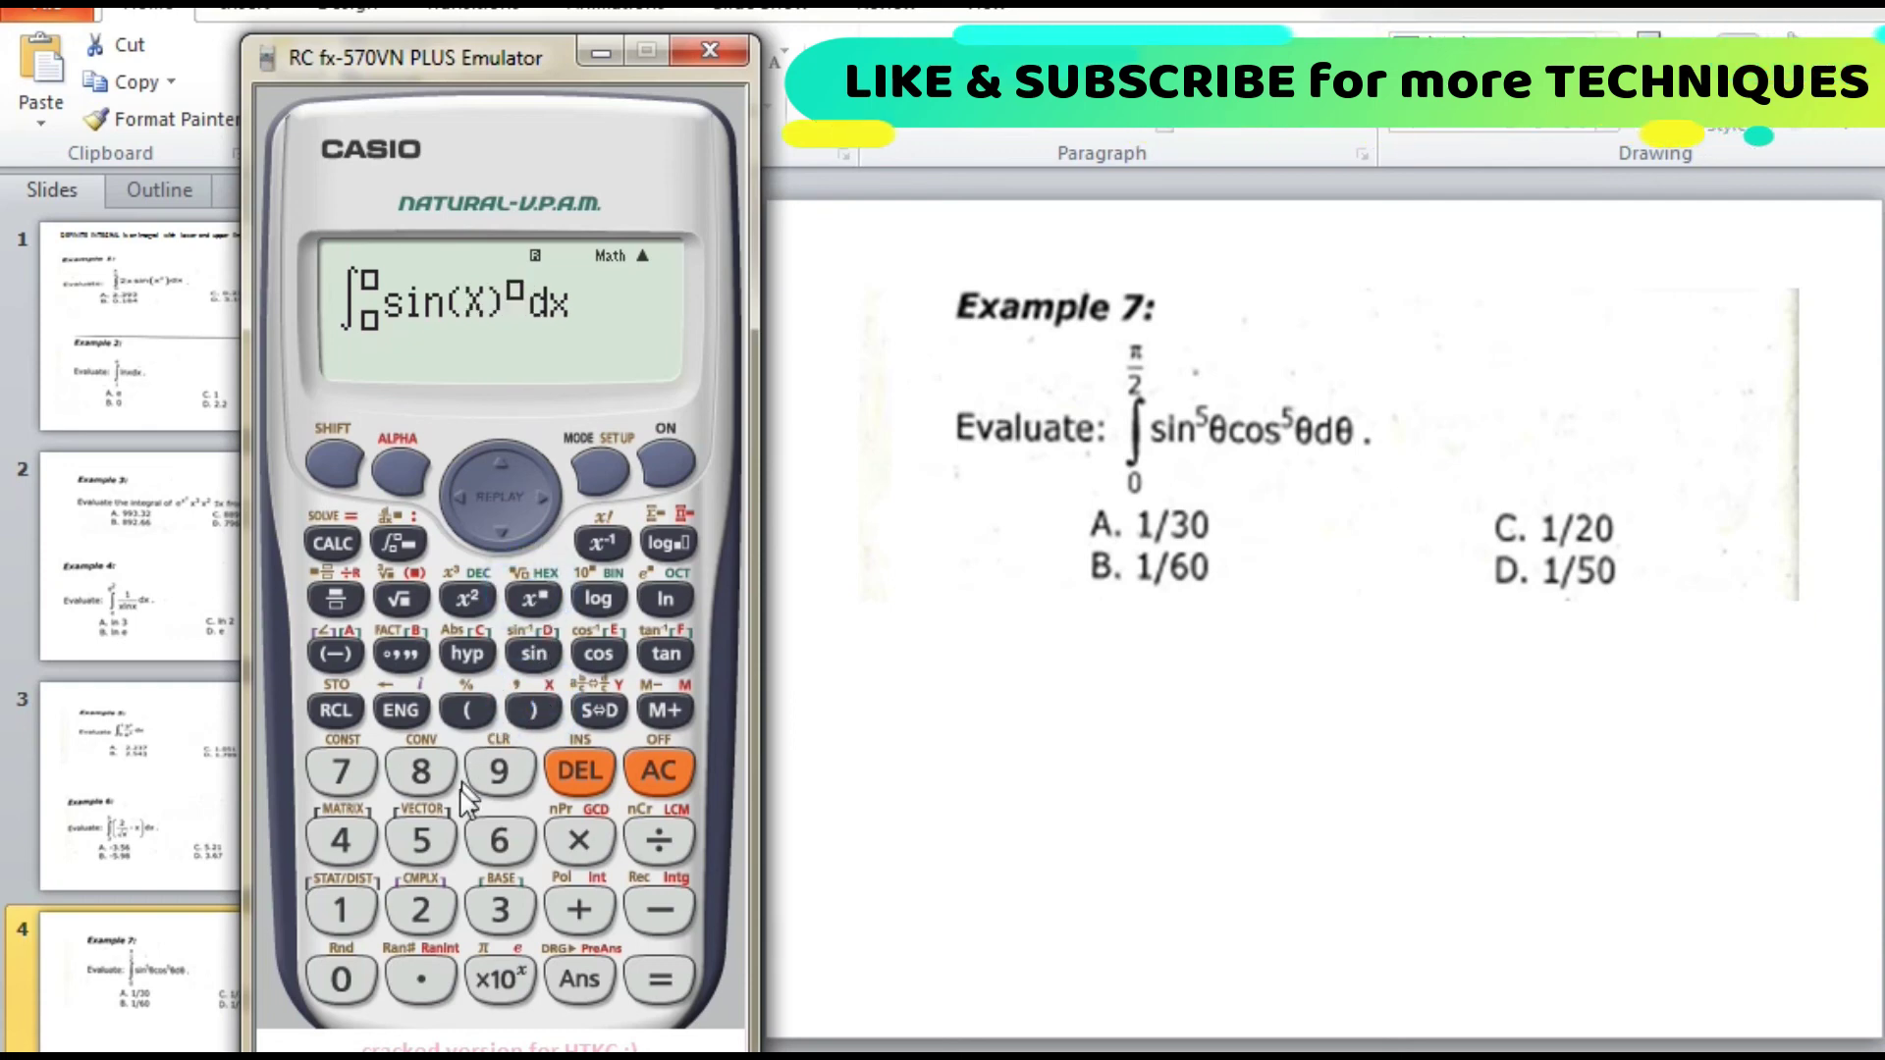
click(420, 841)
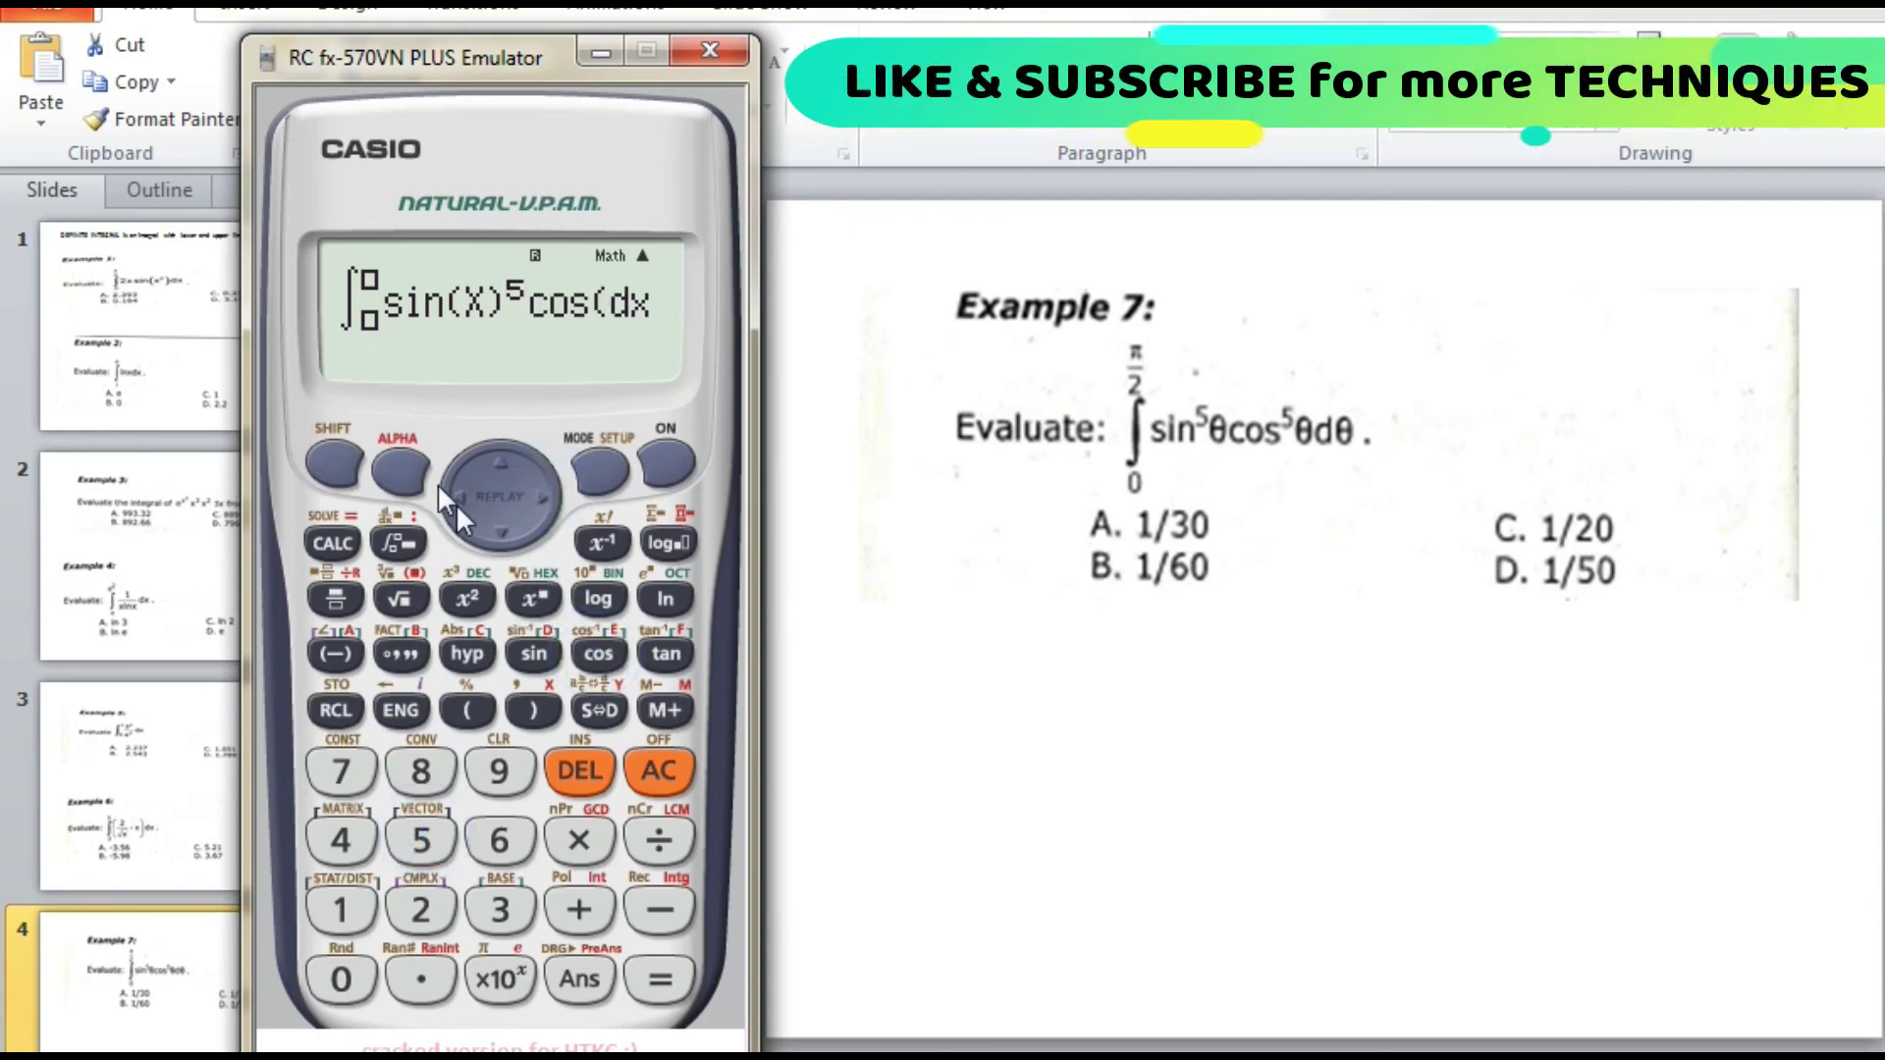
click(543, 702)
click(543, 702)
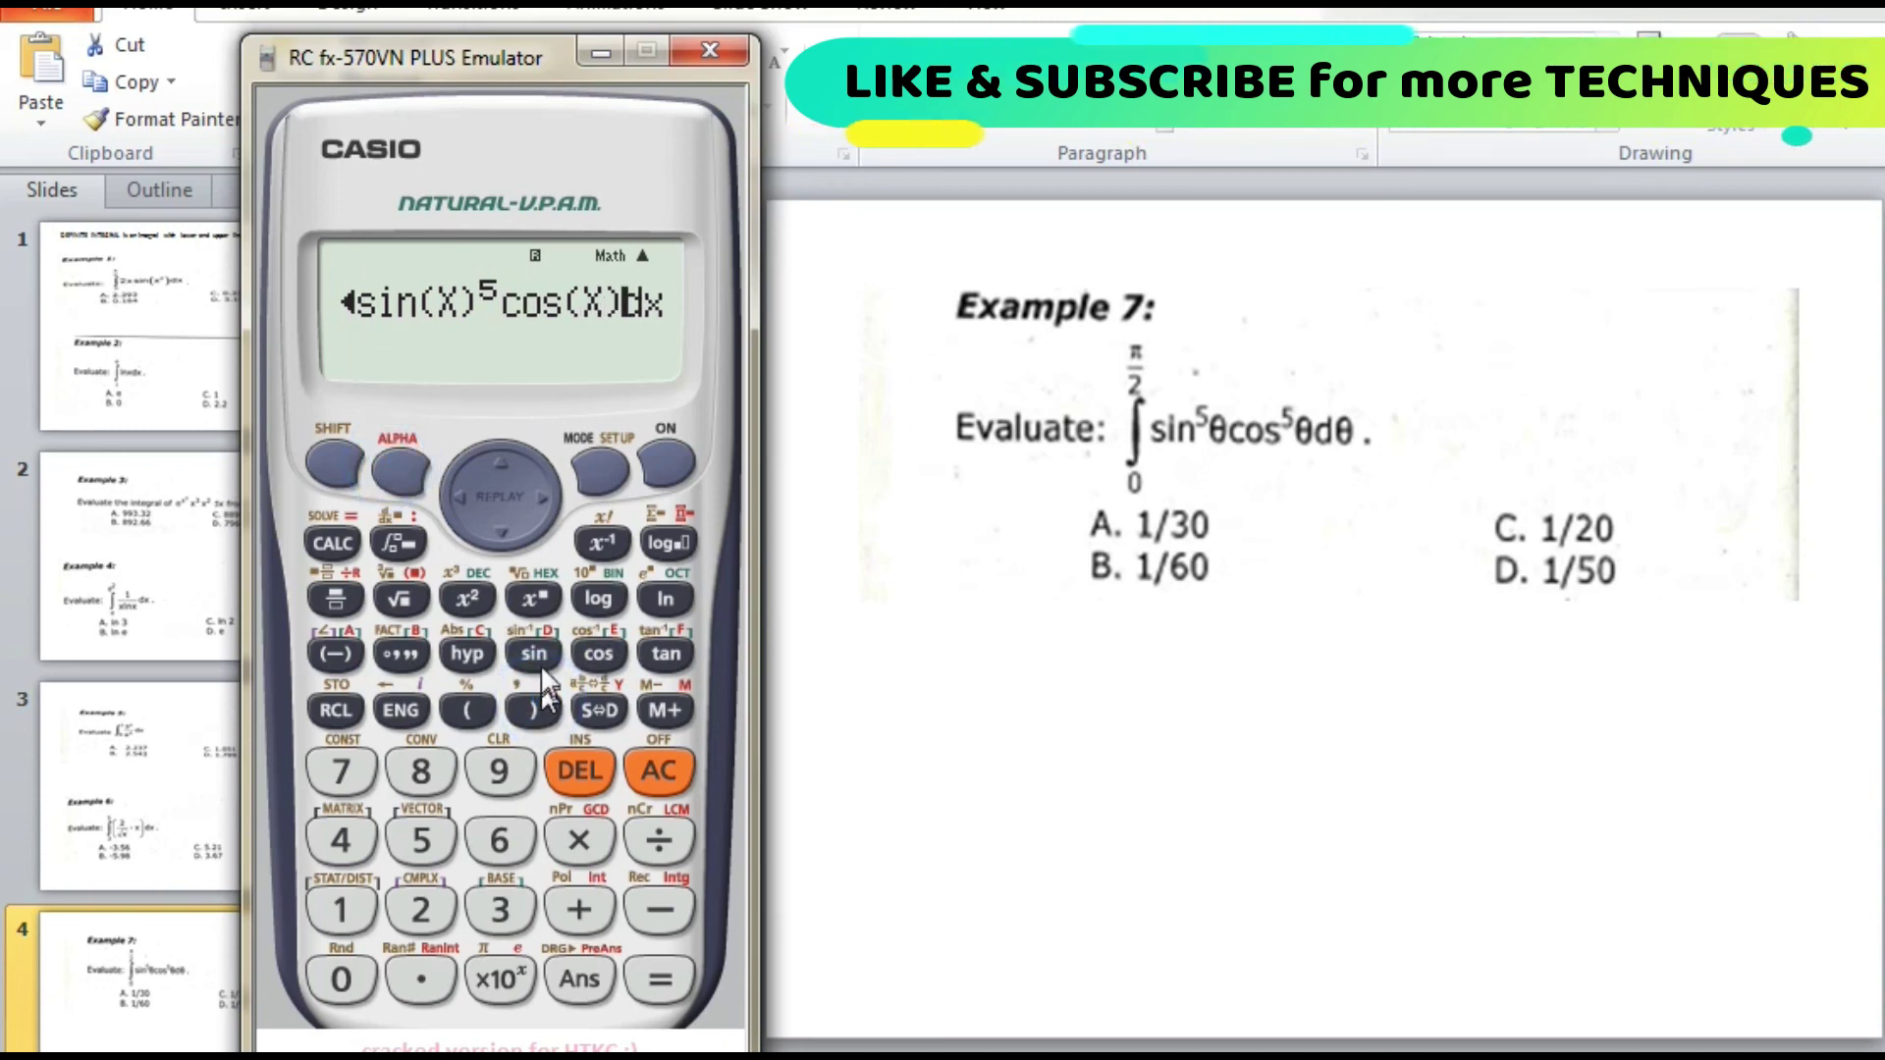
click(538, 598)
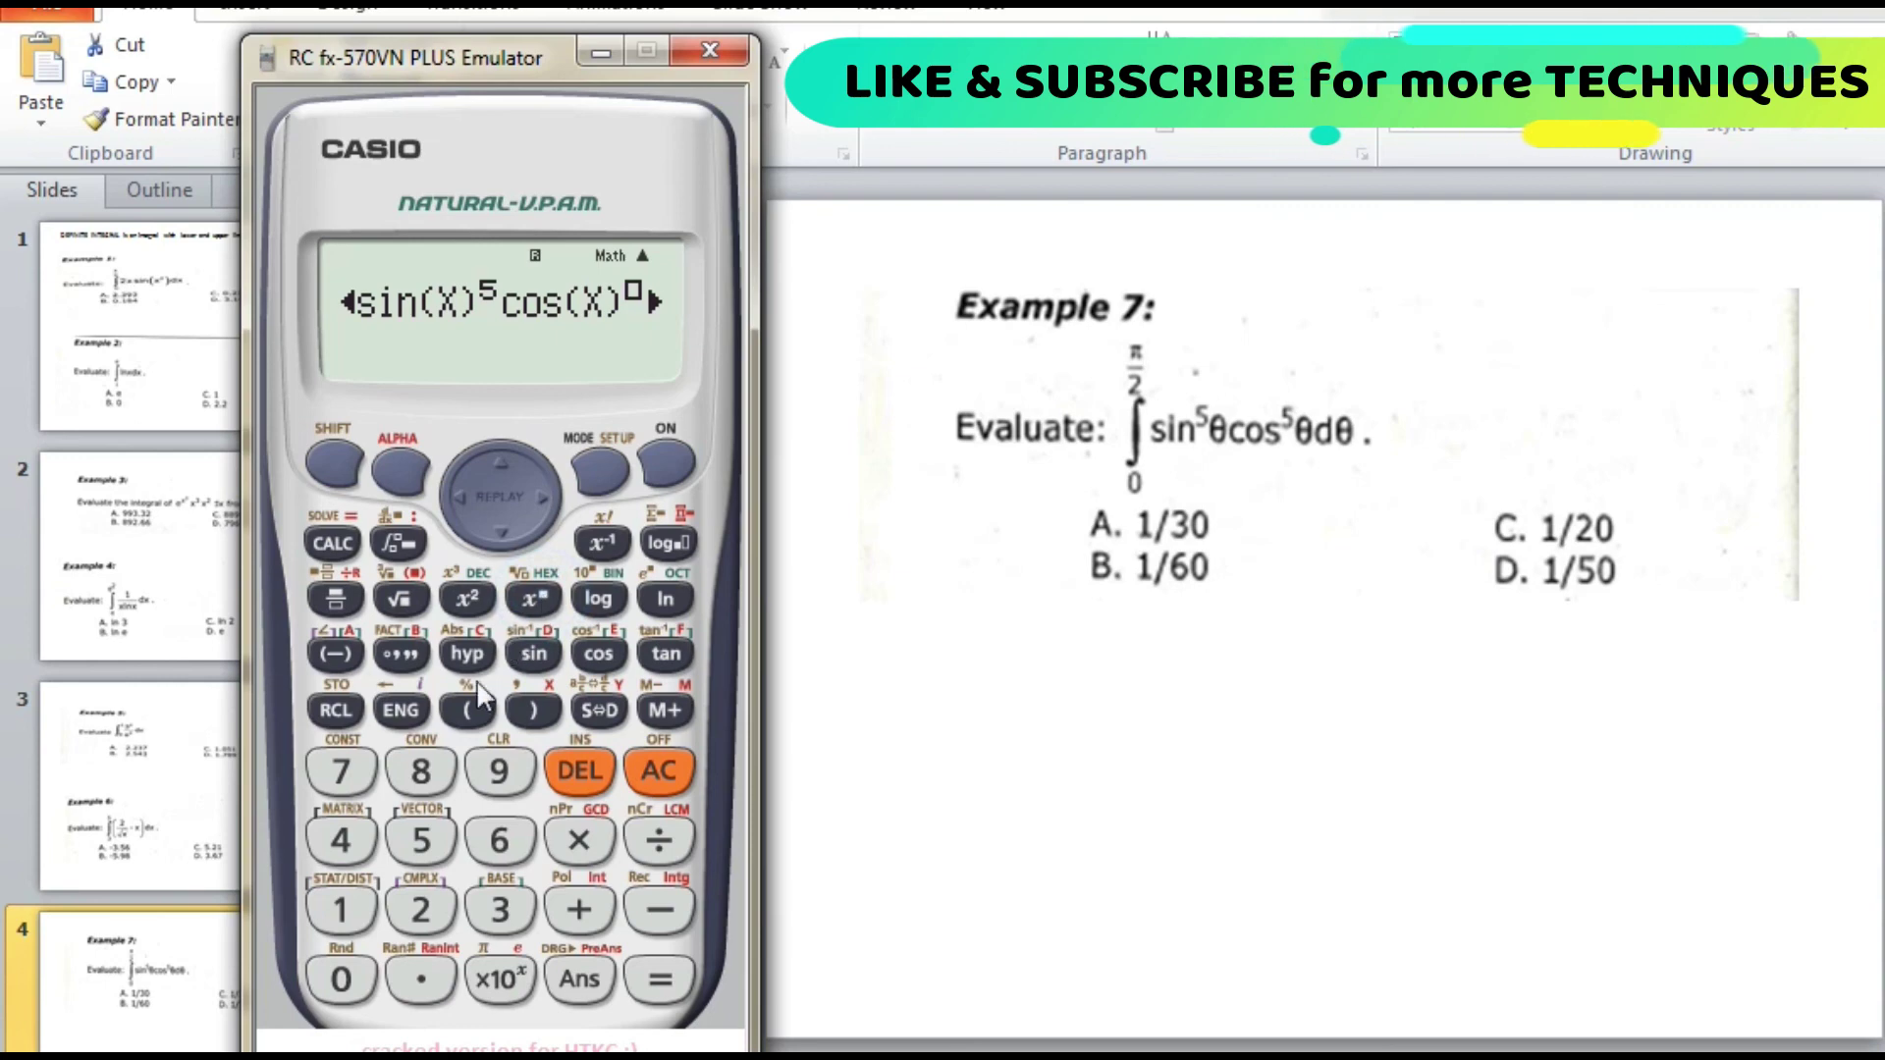
click(420, 838)
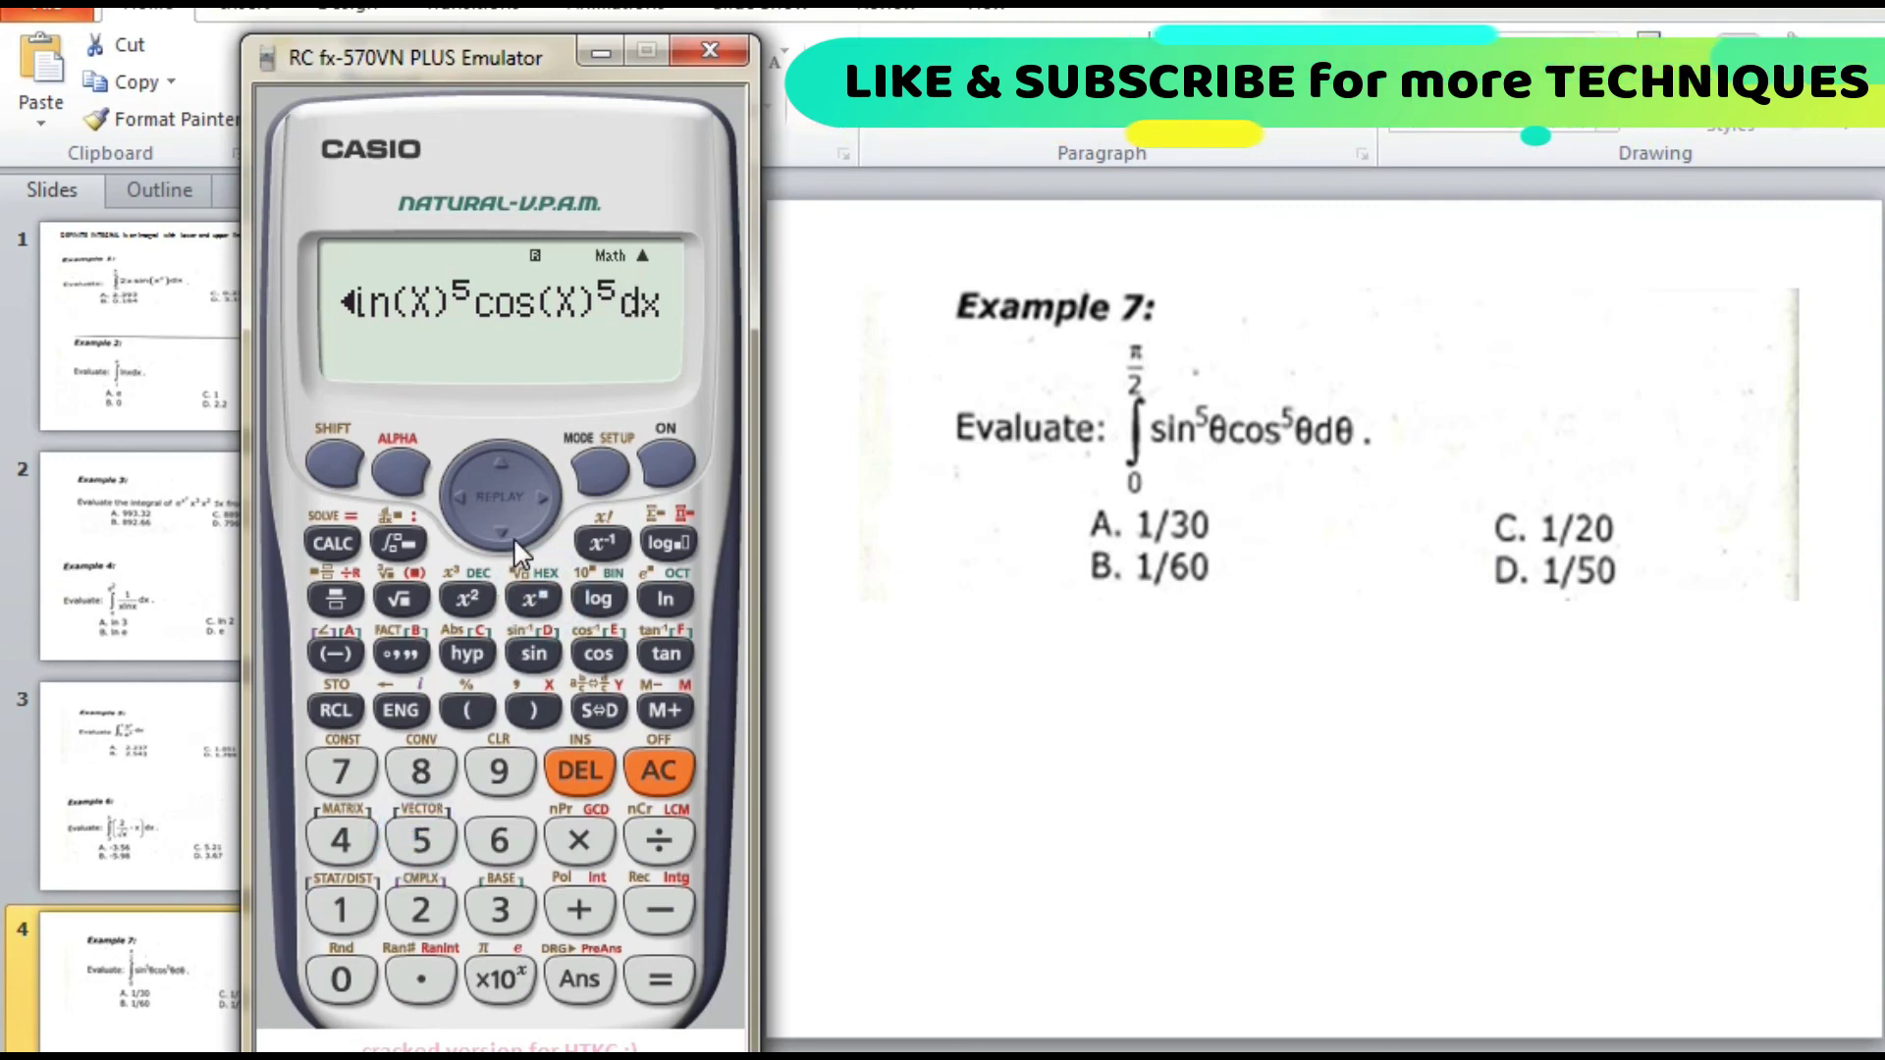
click(539, 491)
click(538, 491)
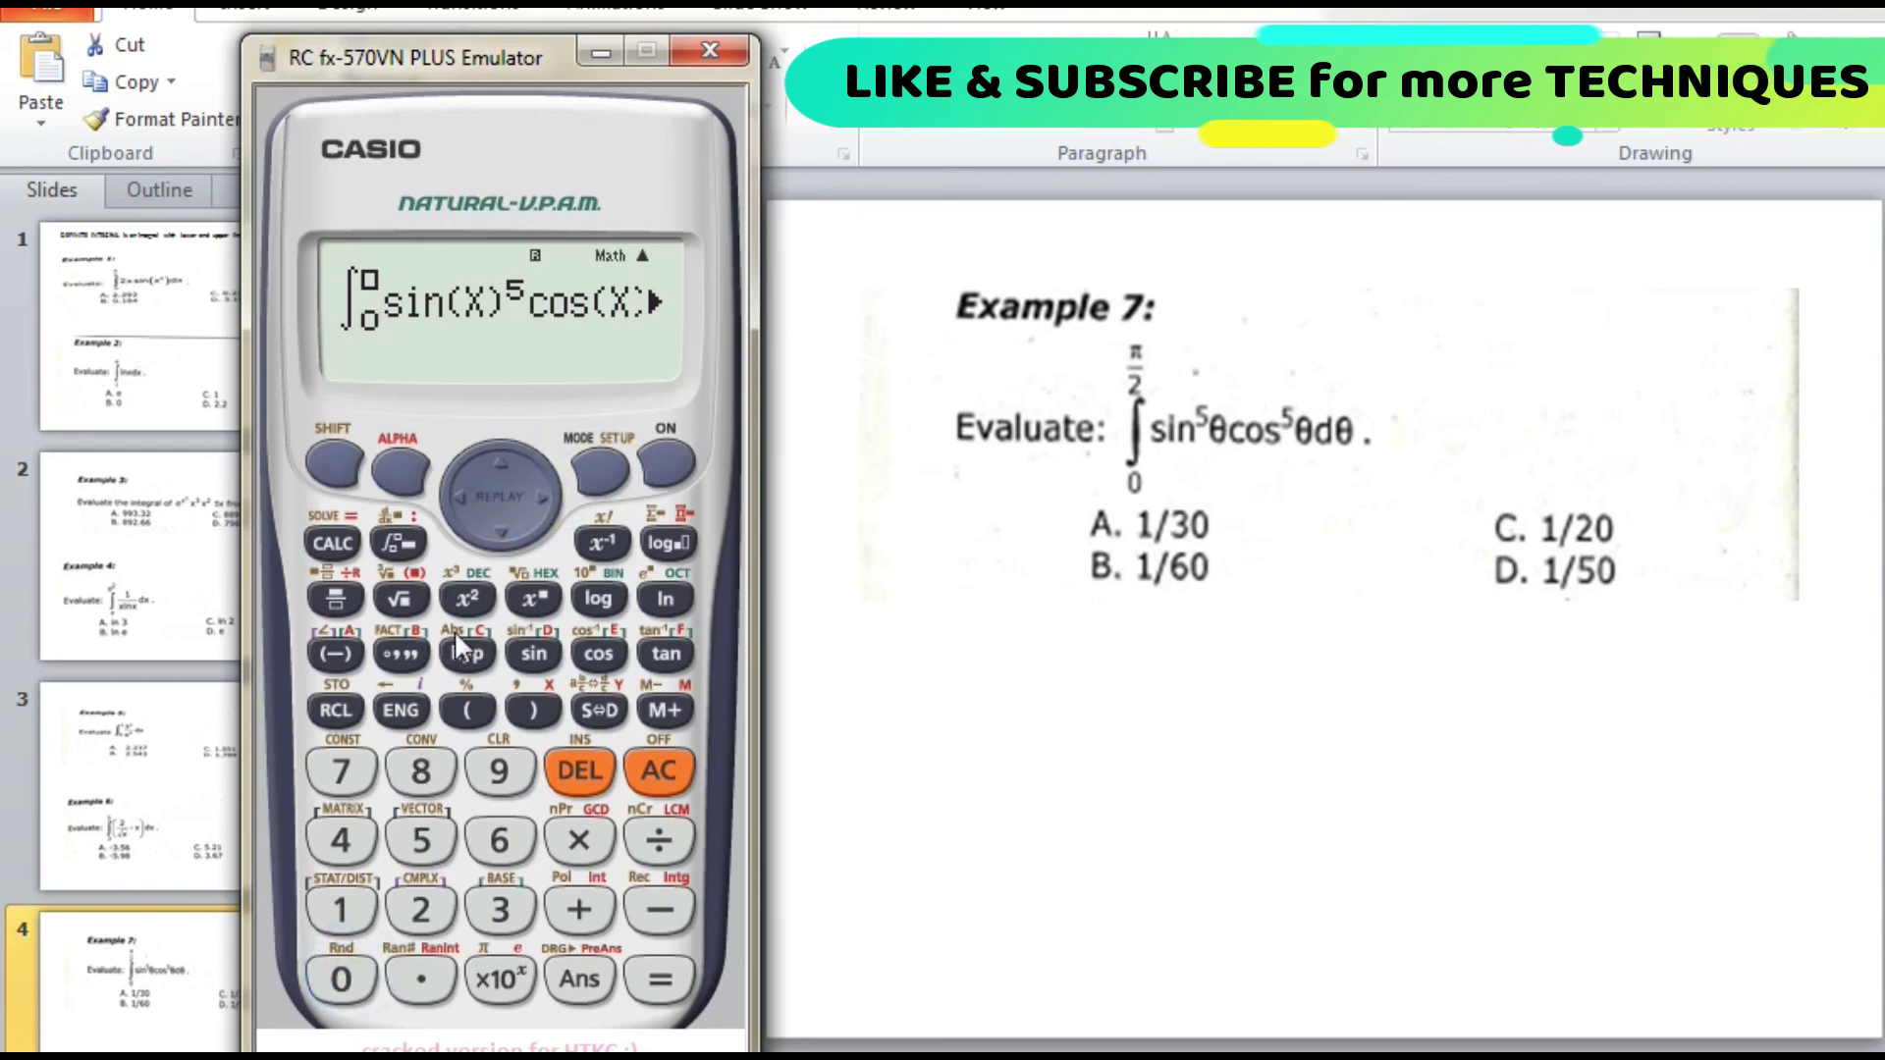
Set the integral's limits to 0 and π/2 and evaluate it
click(491, 457)
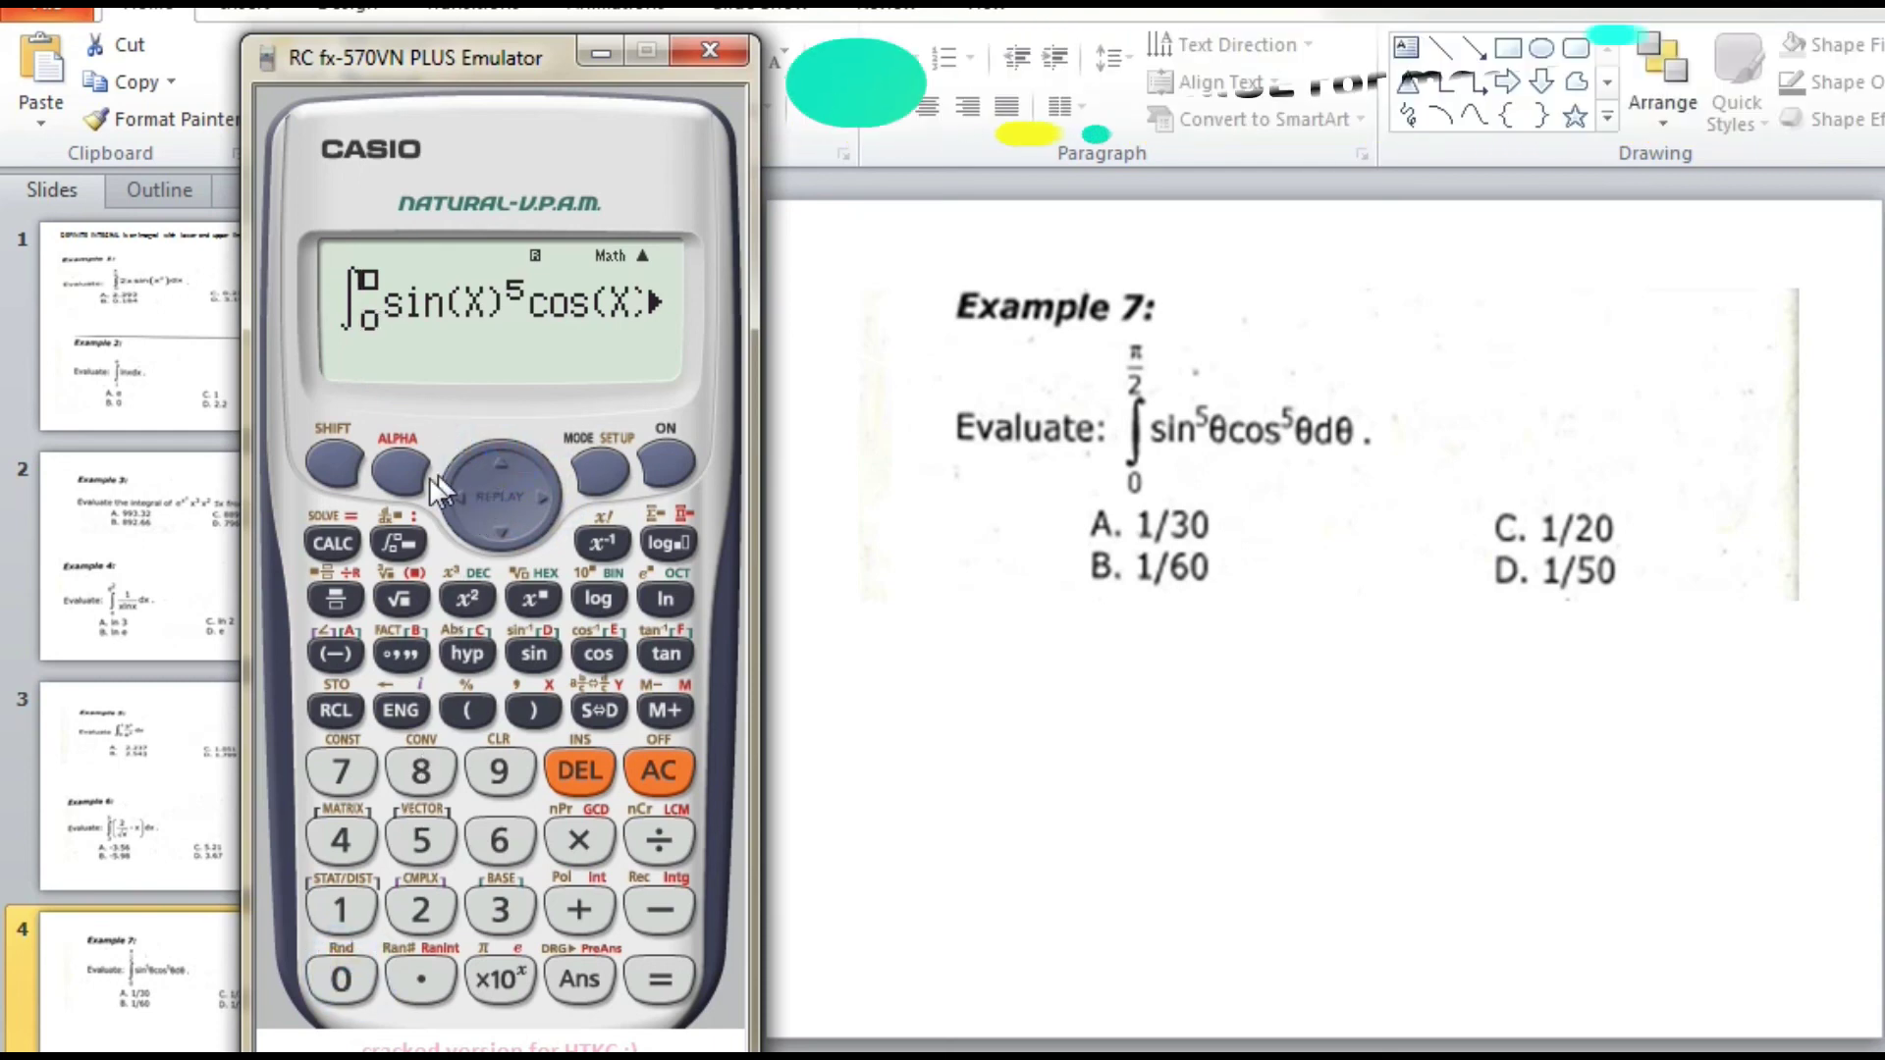
click(340, 591)
click(345, 457)
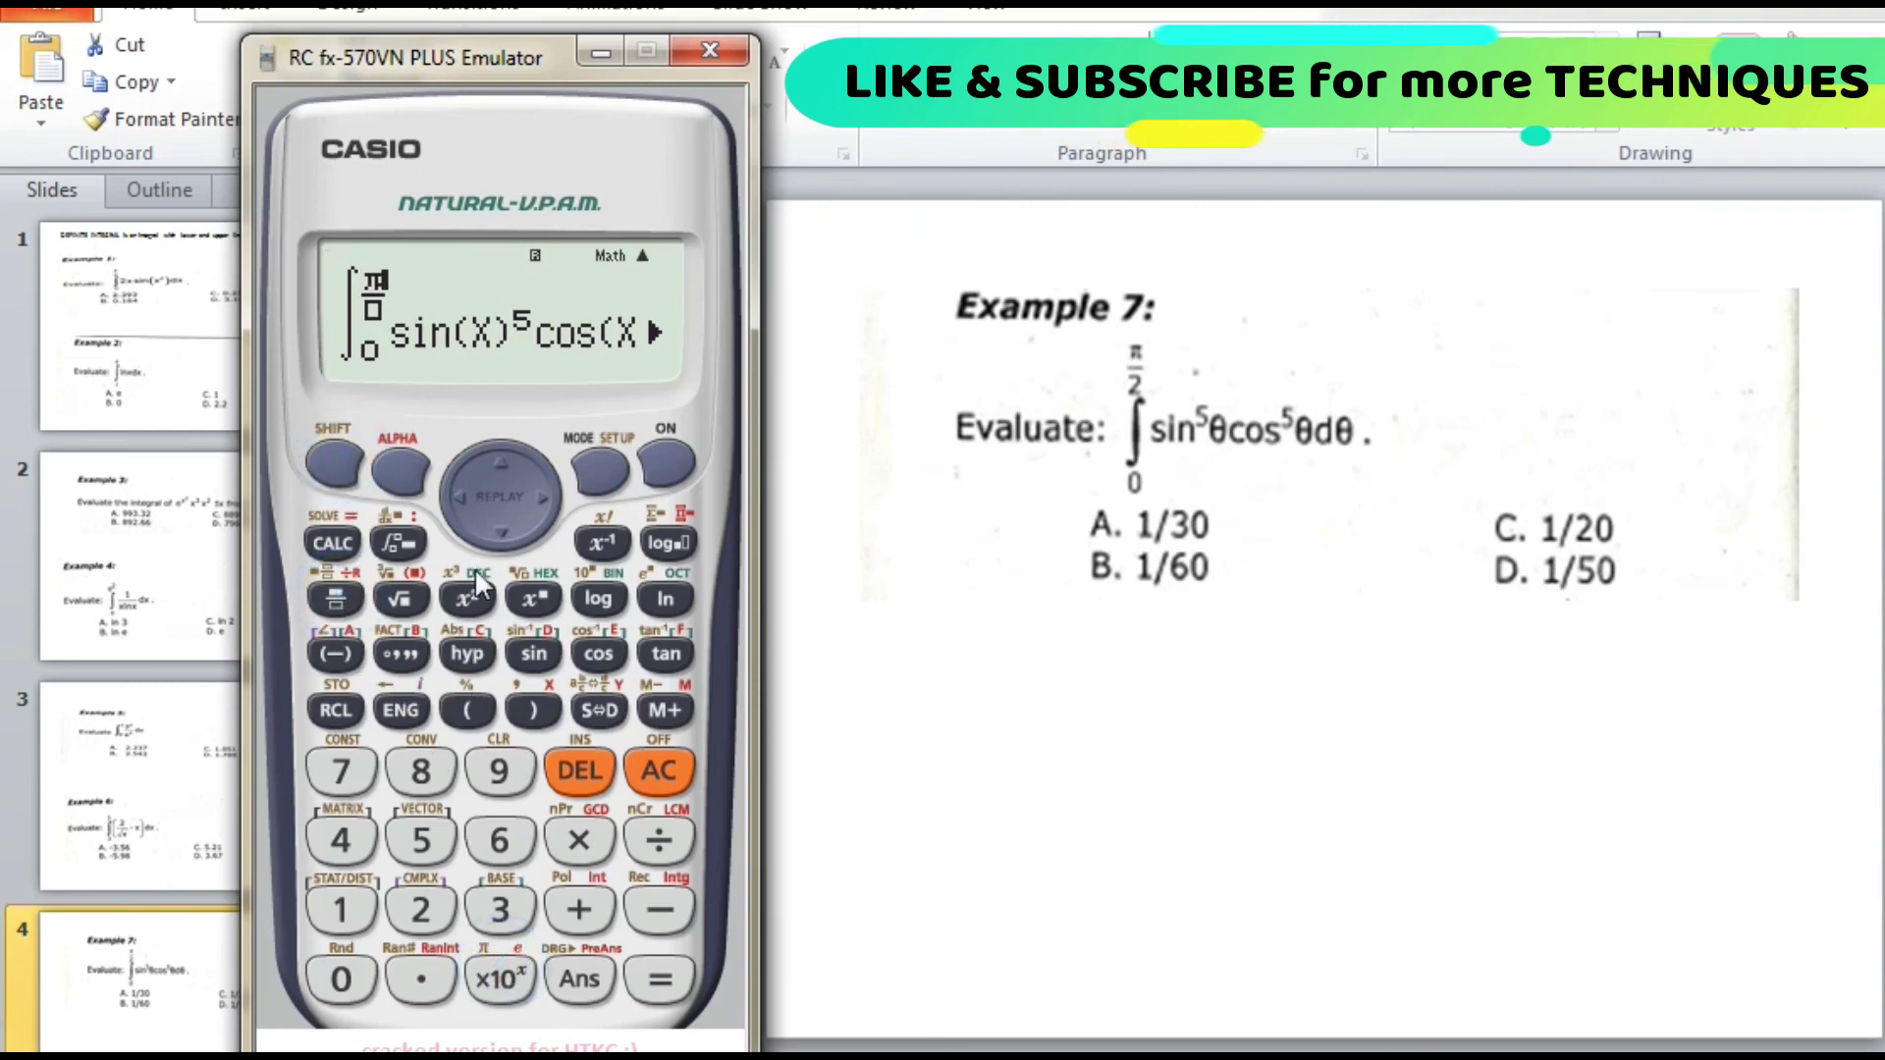
click(494, 535)
click(422, 911)
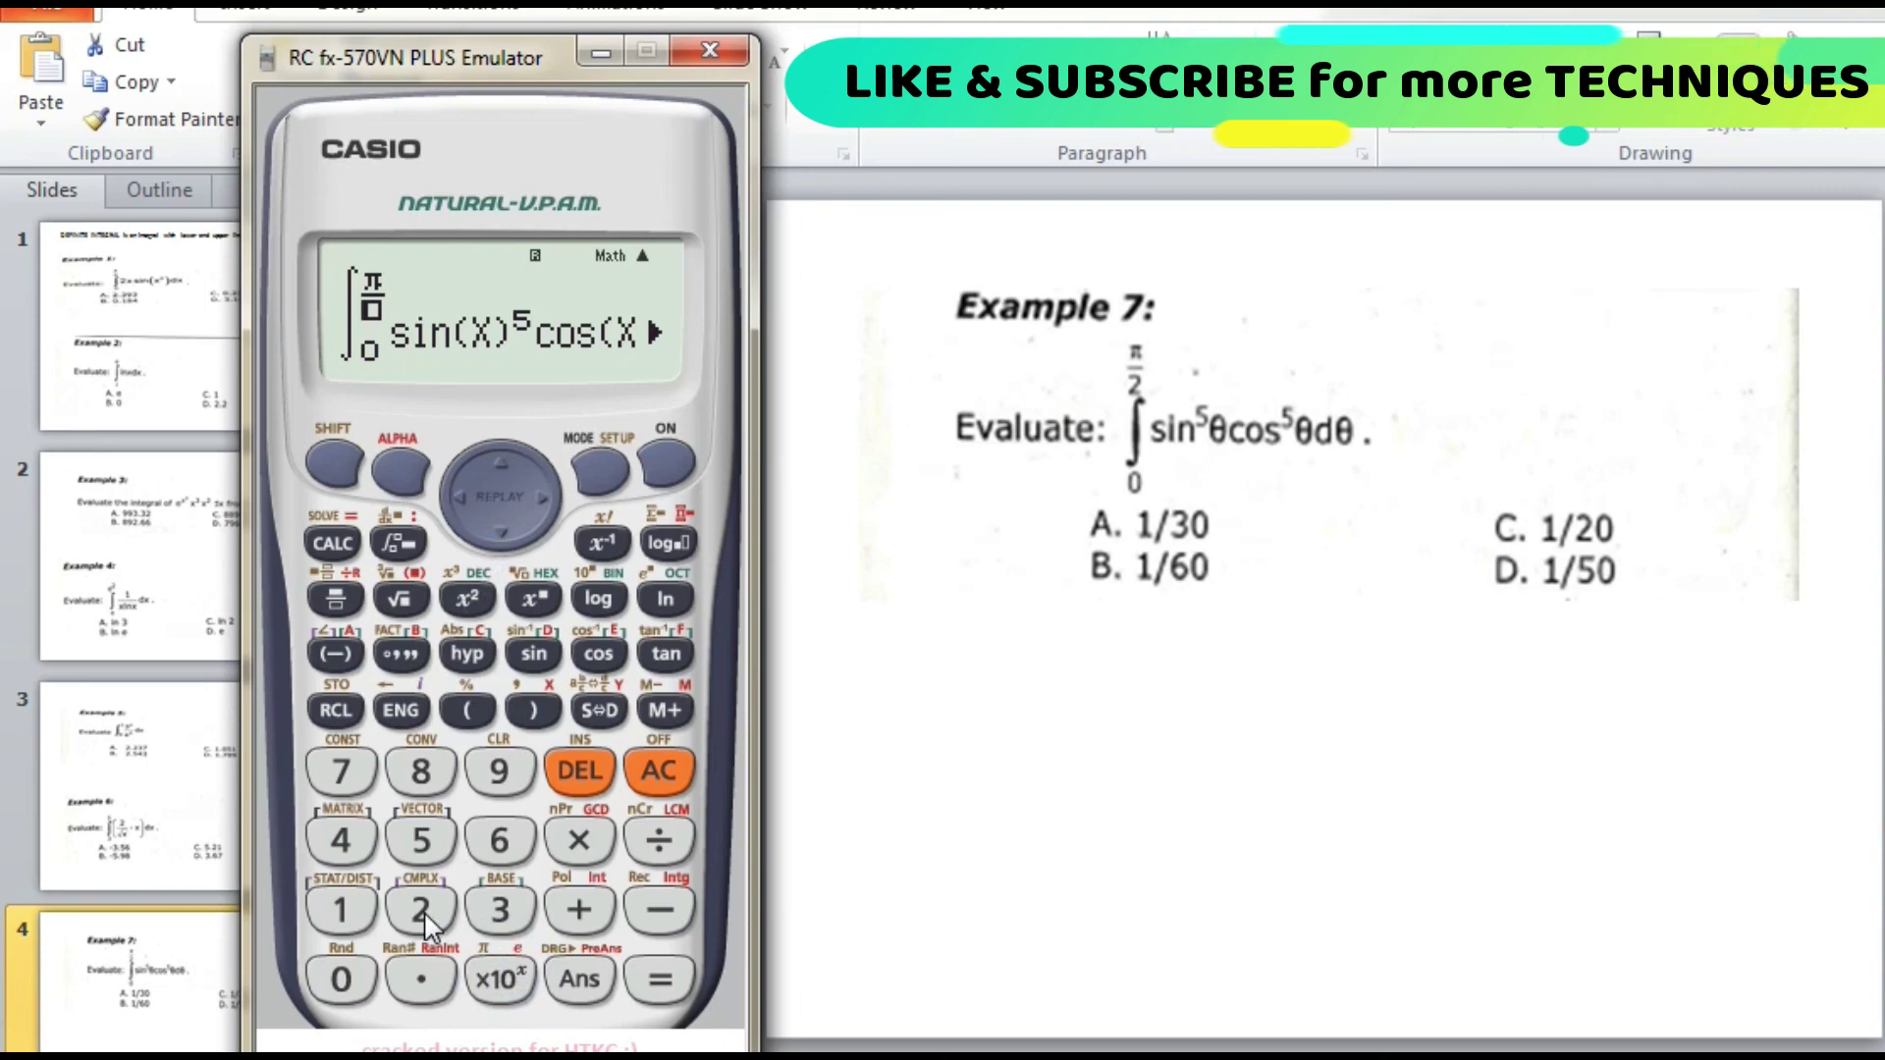
click(644, 974)
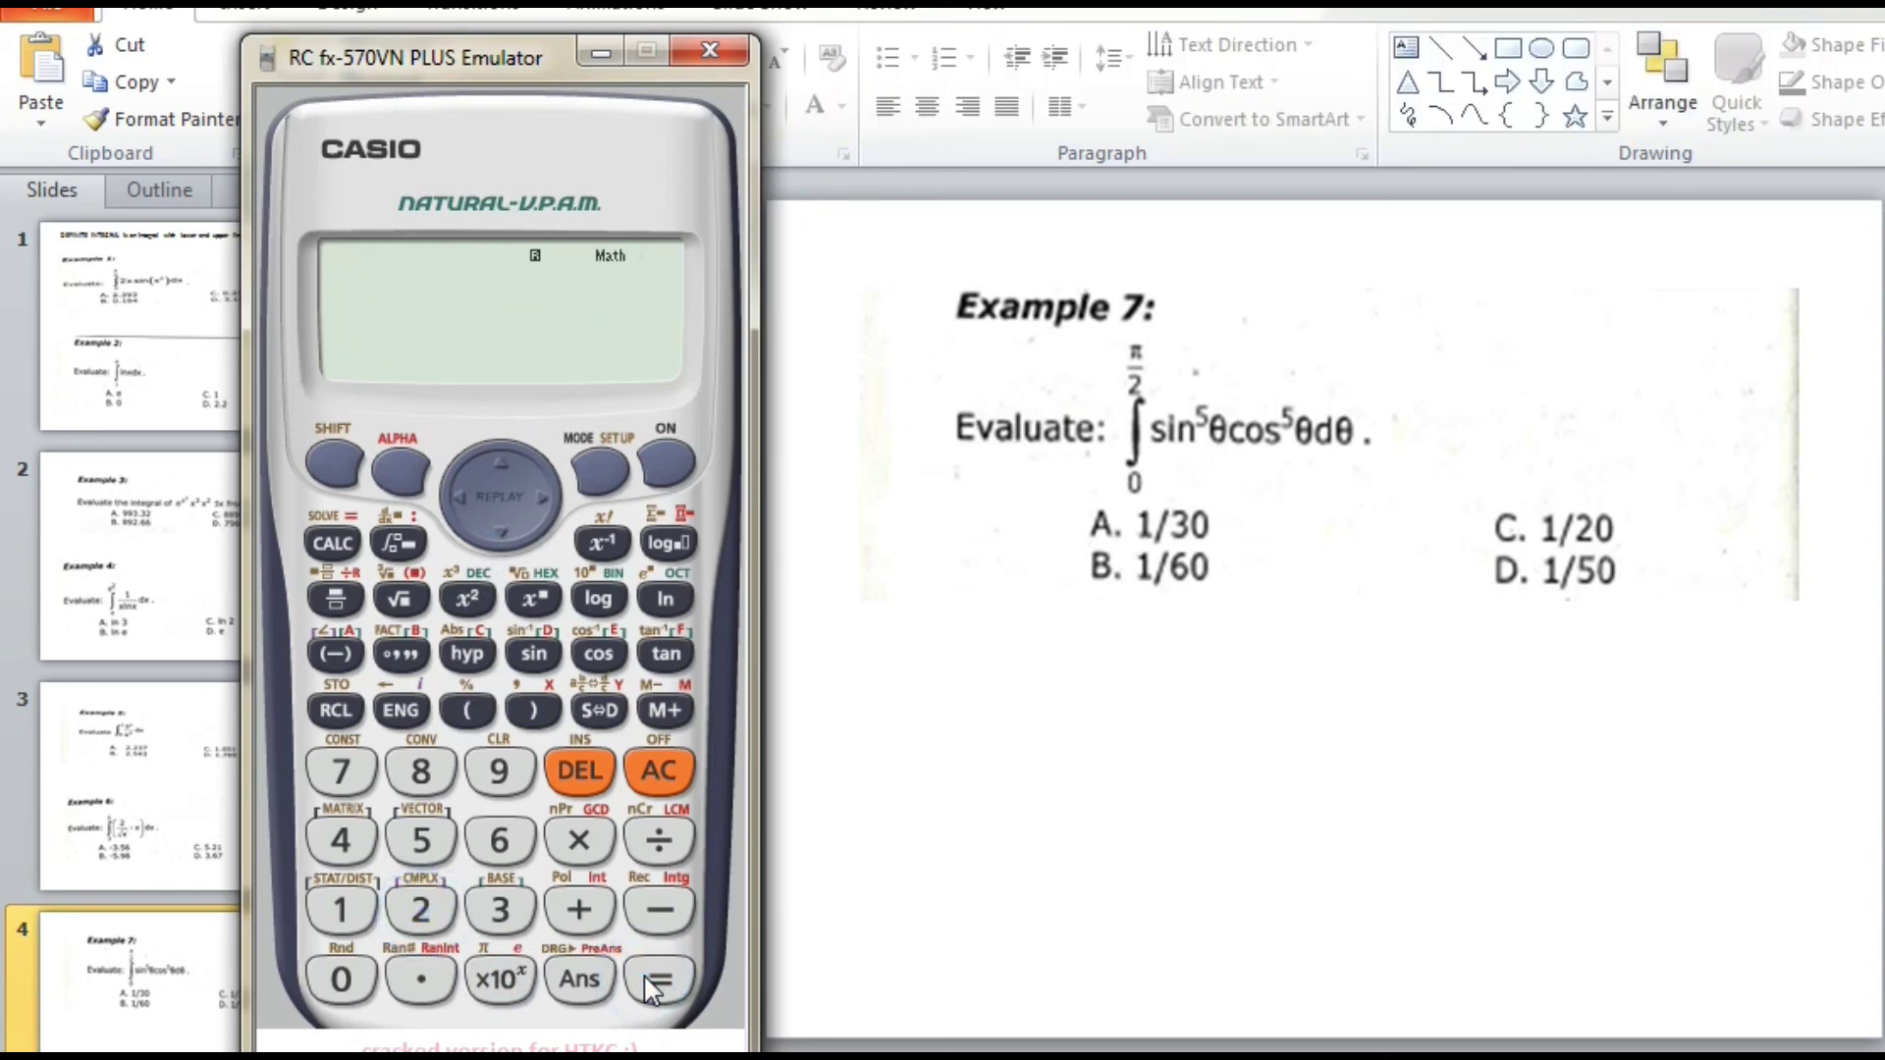